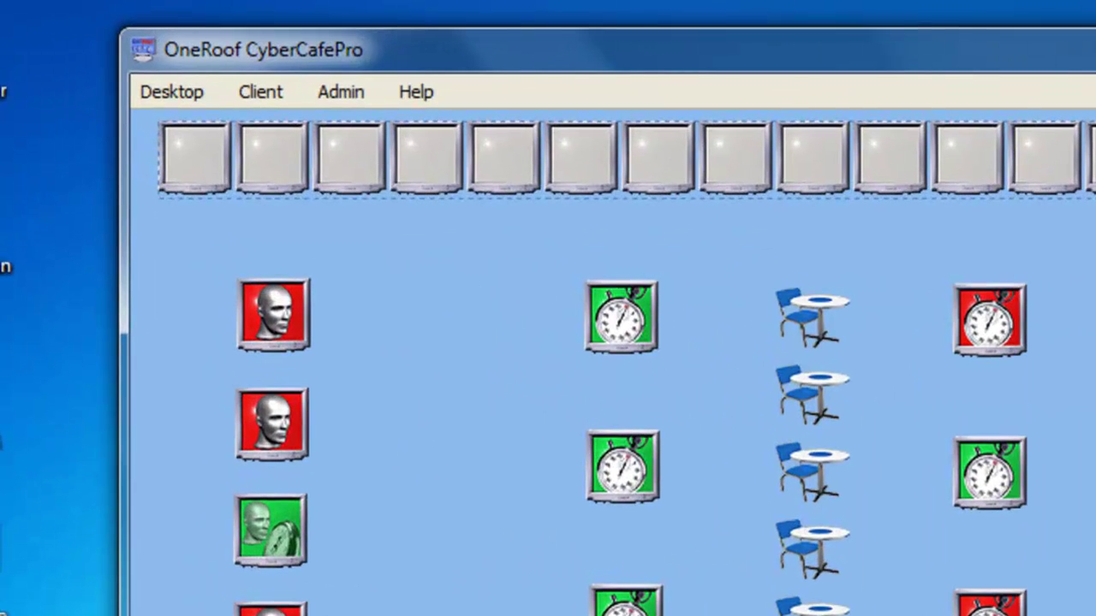
Open the Pricing Groups settings from the administrator's pricing and stock setup.
key(alt+a)
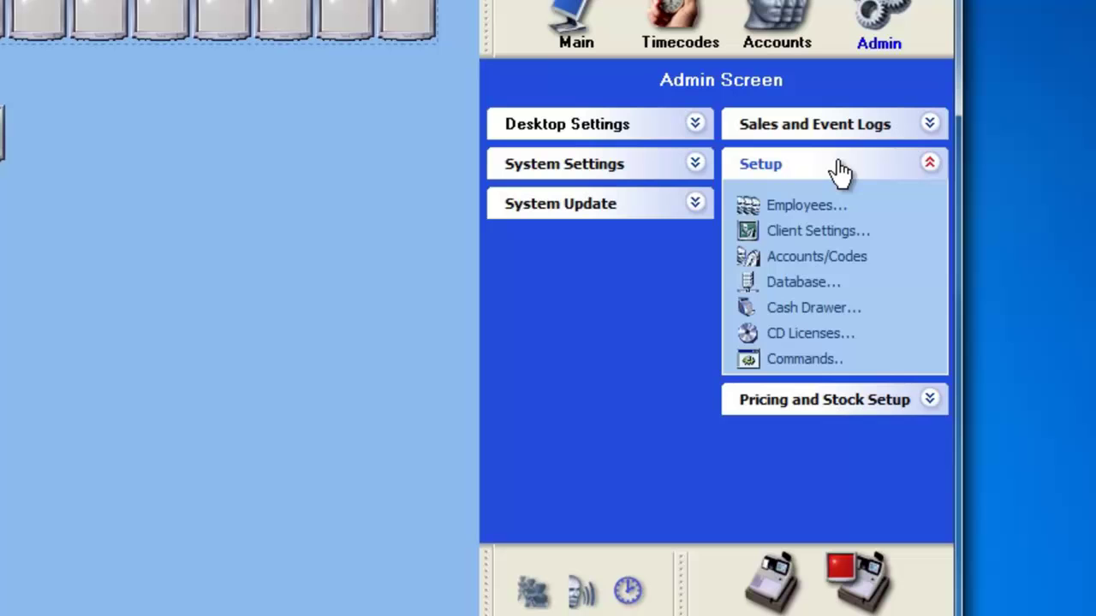
click(827, 399)
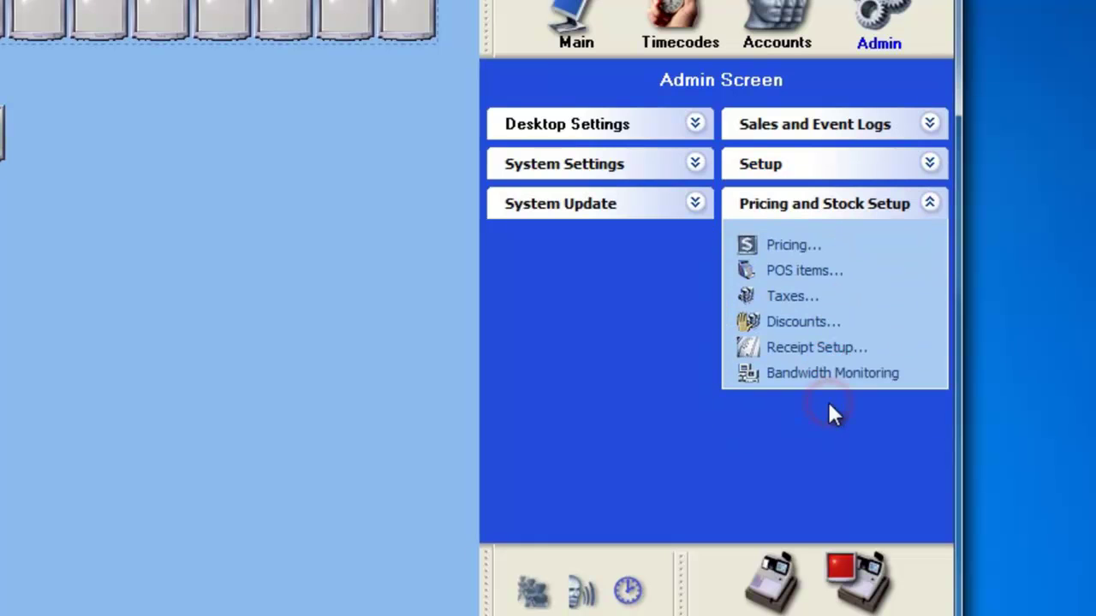
click(781, 246)
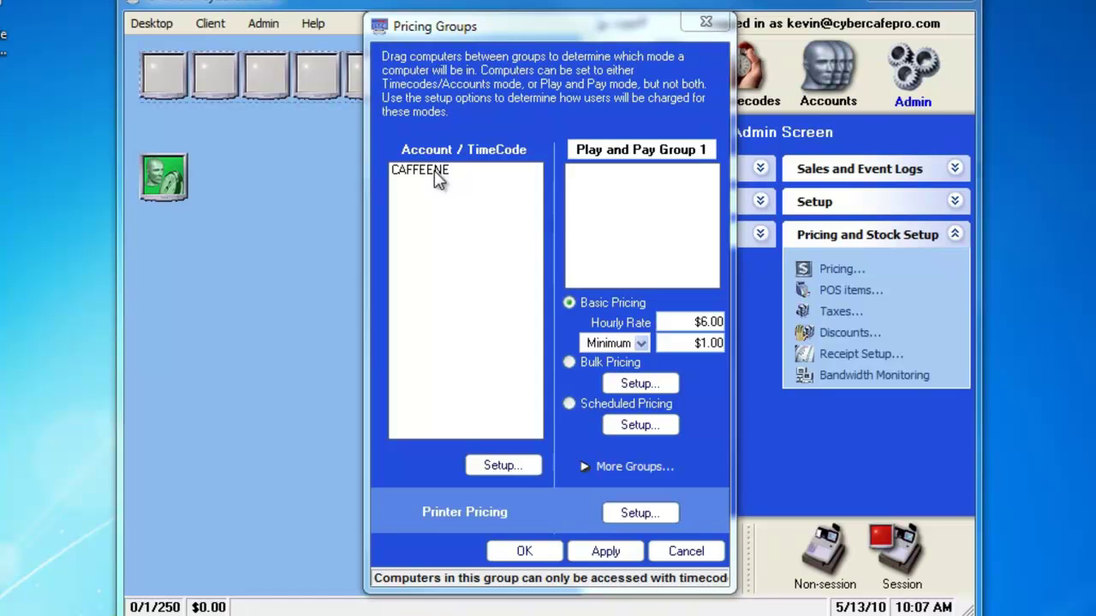
Move the CAFFEENE computer into Play and Pay Group 1, and return it to the Account / TimeCode group.
drag(437, 176, 642, 197)
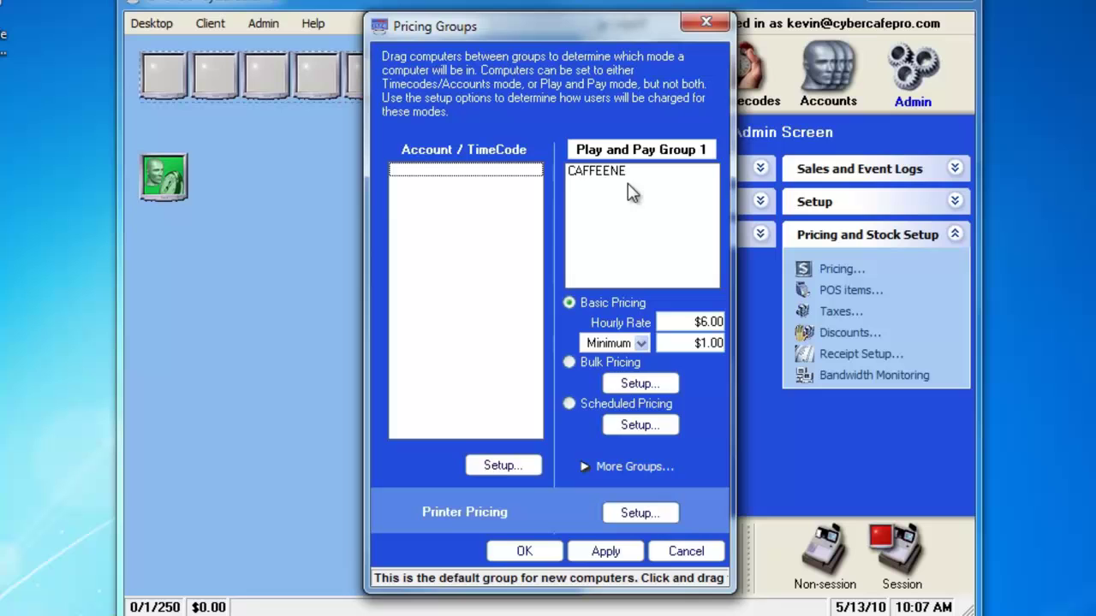
drag(616, 183, 450, 188)
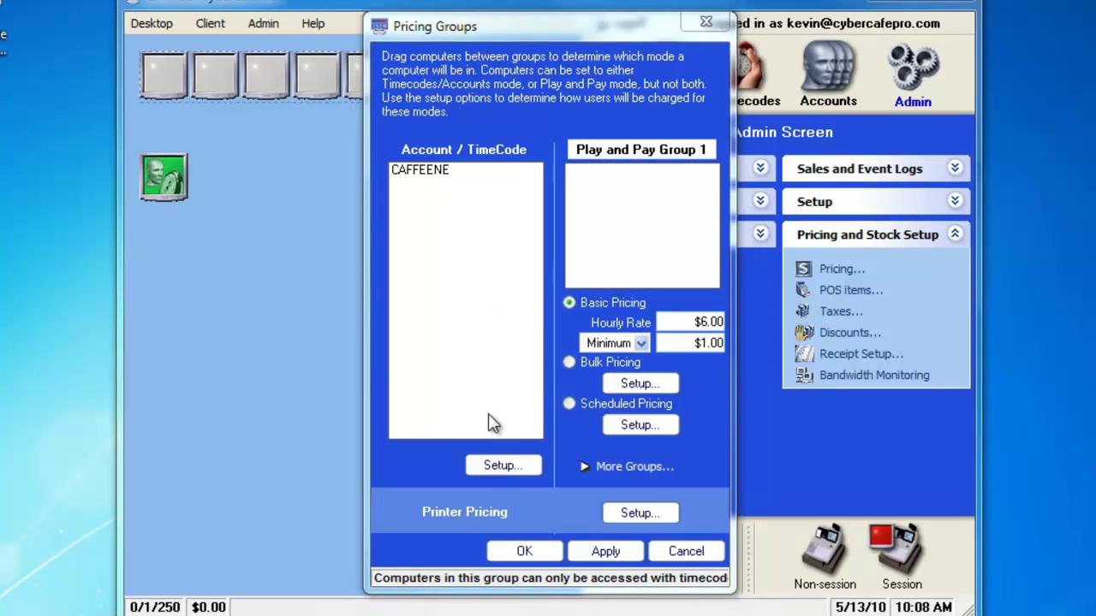
In the All group's user account pricing grid, charge by minute and add an entry of up to 5 minutes costing $5.00.
click(487, 466)
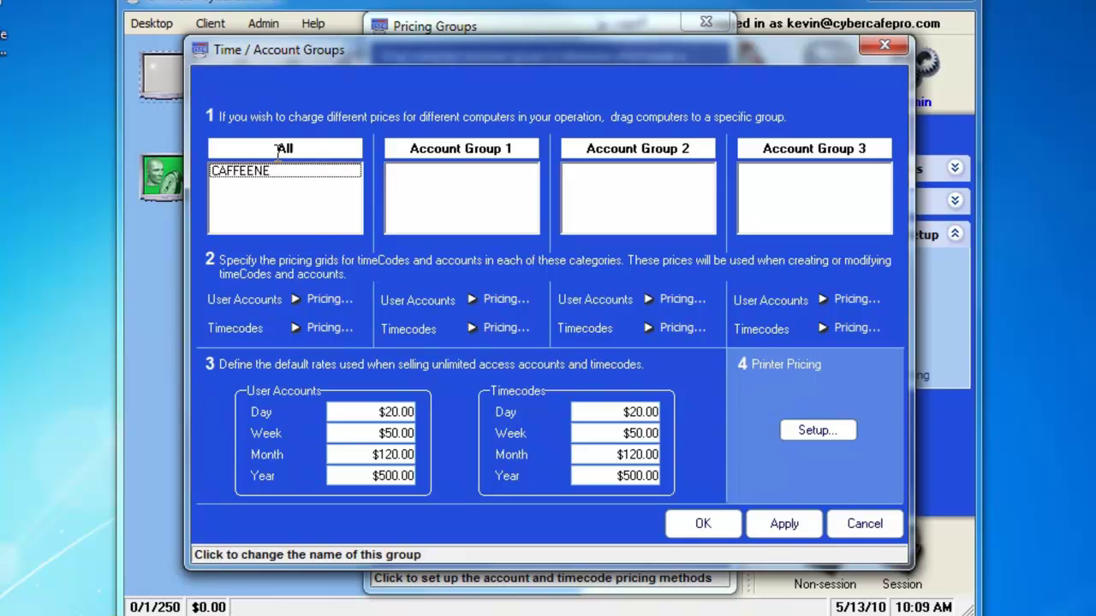
click(316, 299)
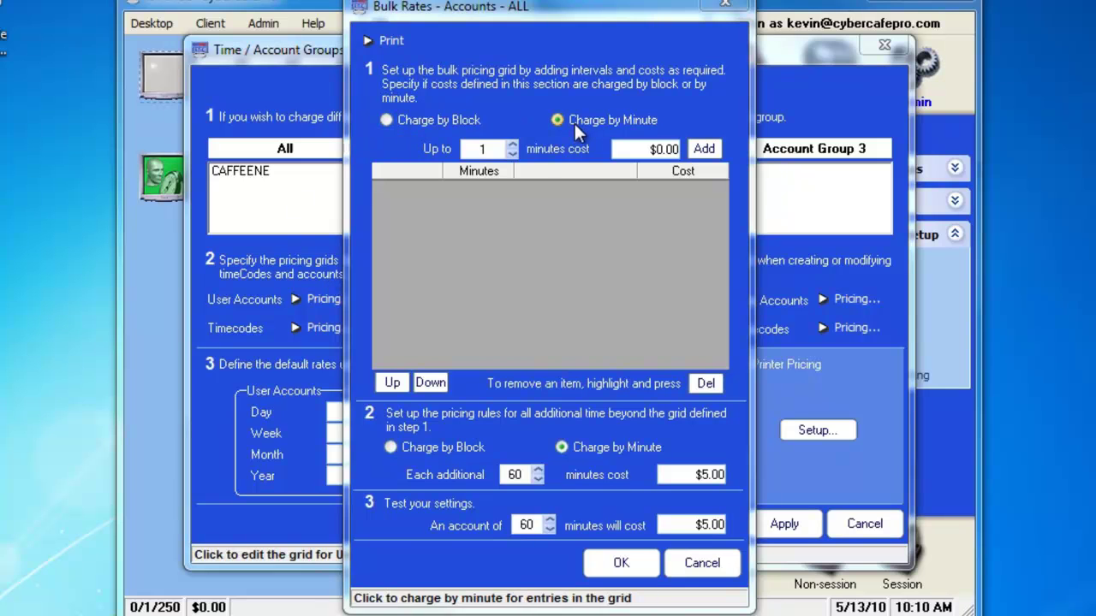
click(466, 123)
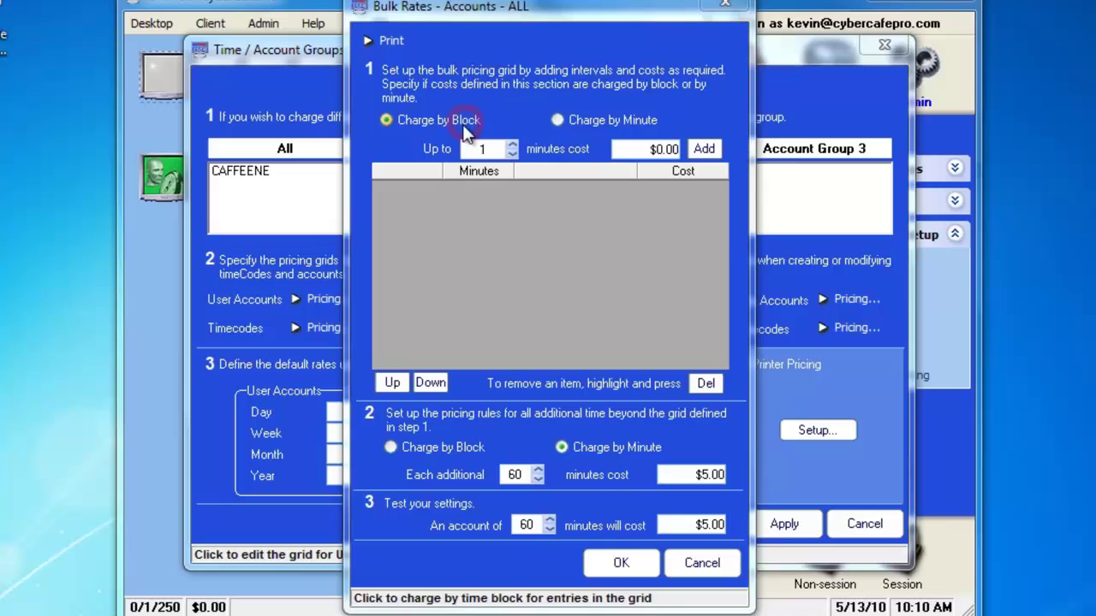
click(510, 146)
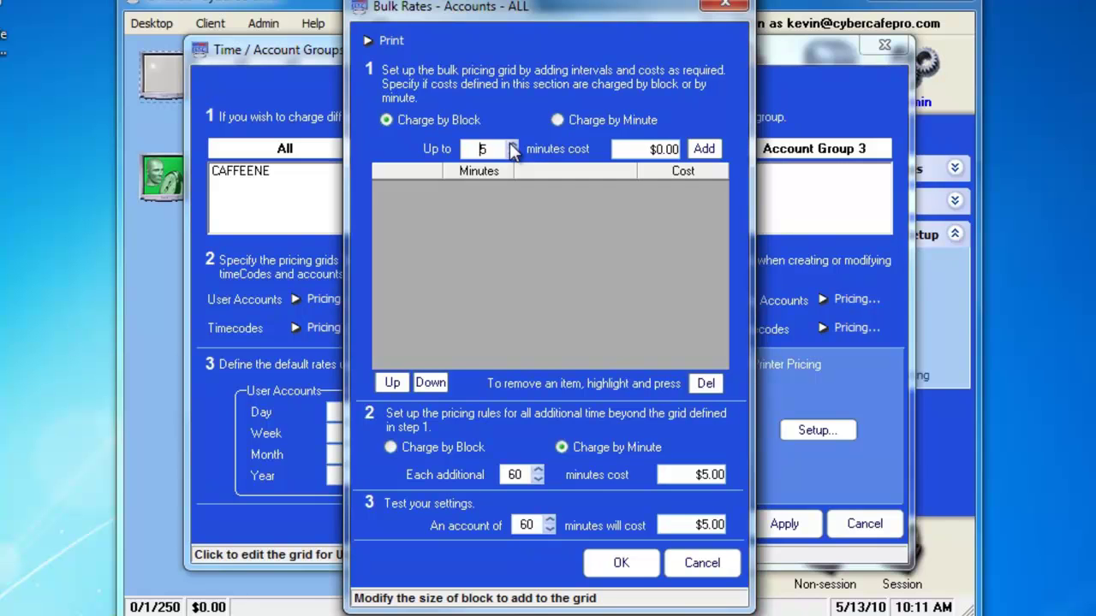
click(558, 120)
click(644, 148)
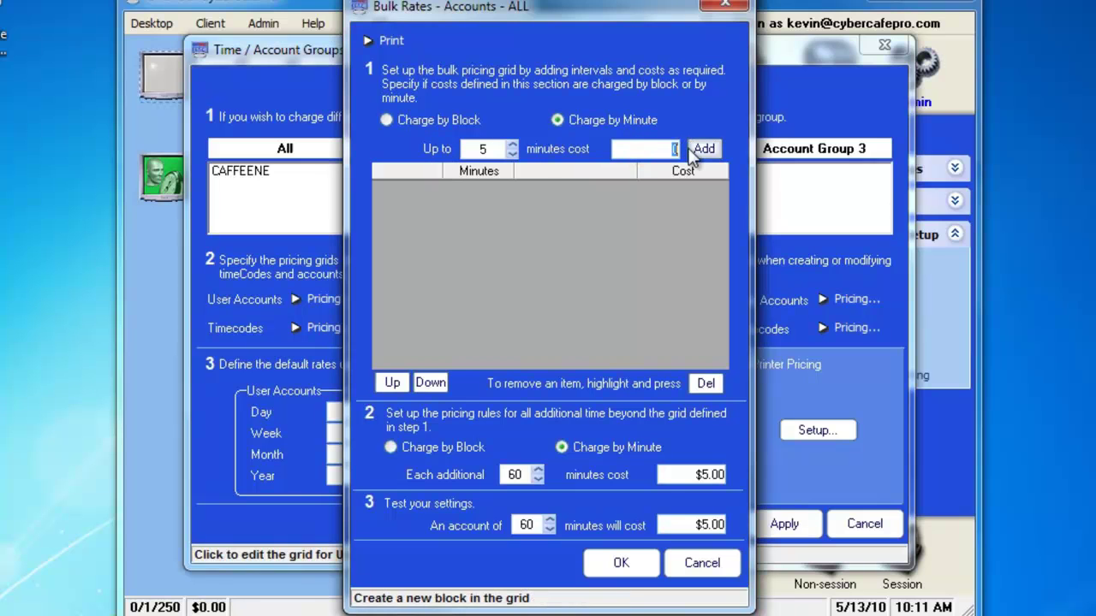
text(5.00)
click(702, 153)
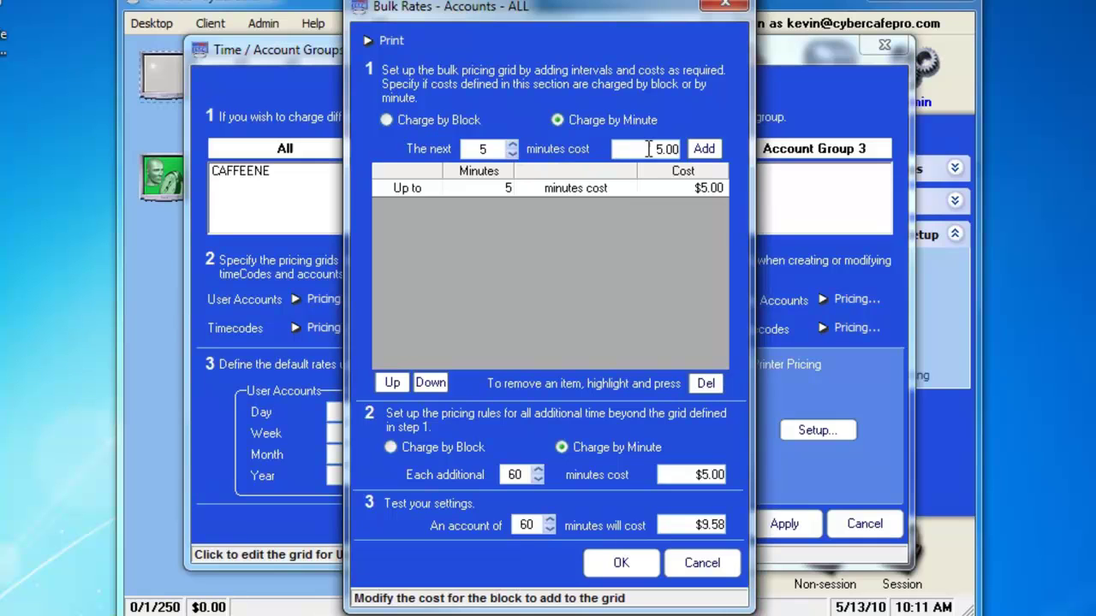
Add five one-minute intervals costing $0.50 each to the user account grid, charged by minute.
click(385, 120)
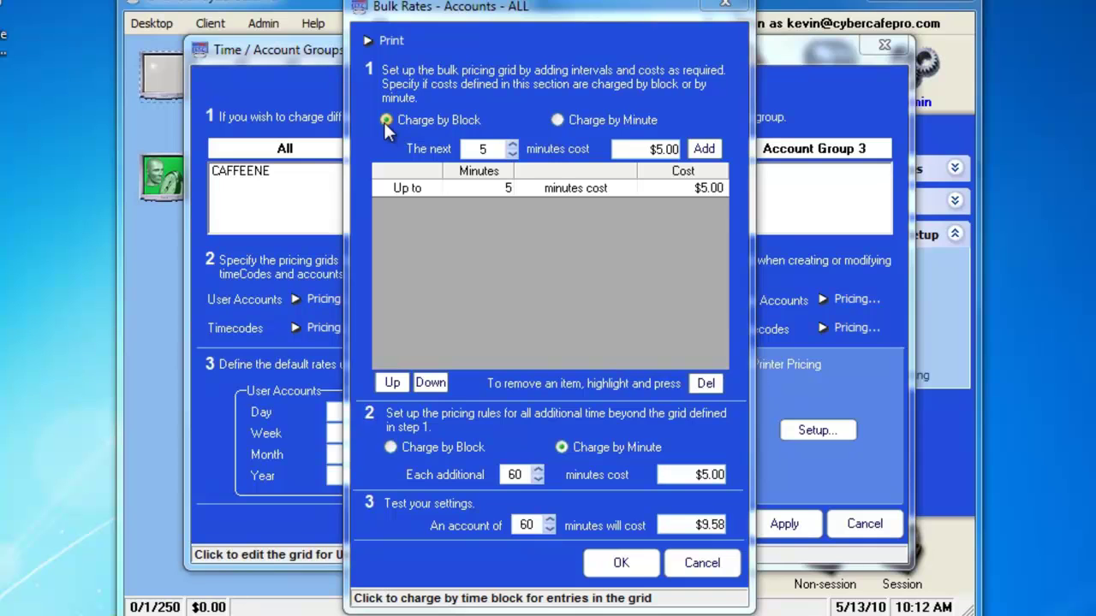
click(554, 119)
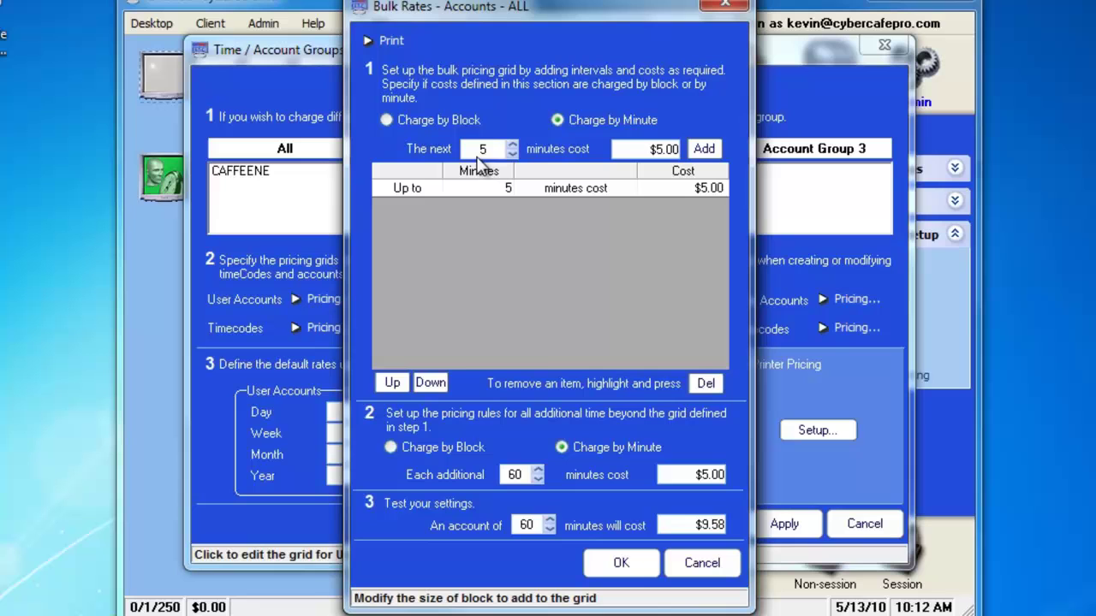
drag(468, 152, 490, 149)
text(1)
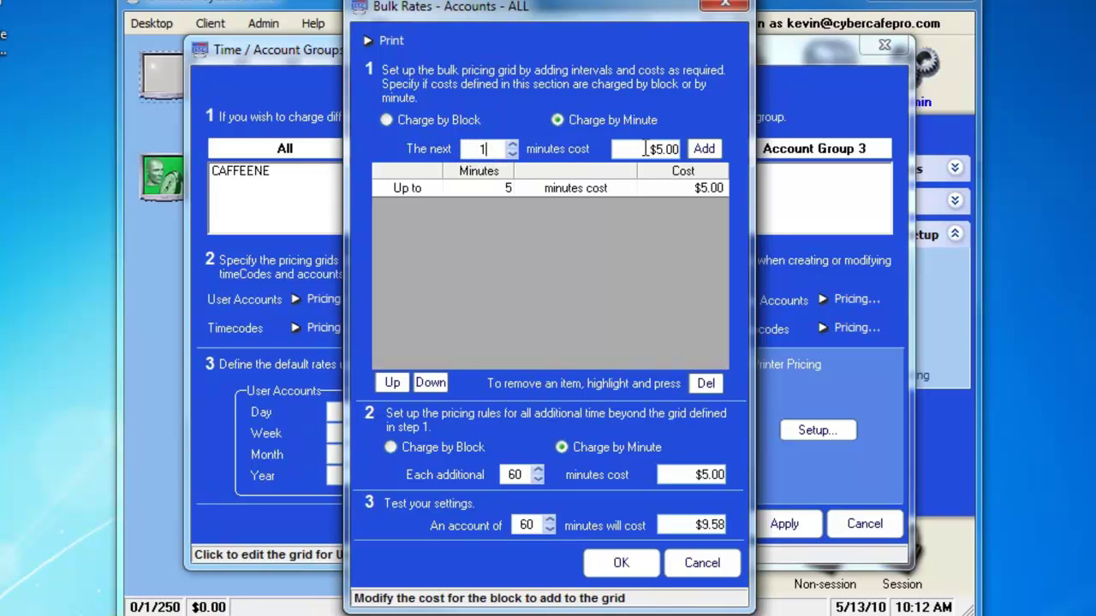
drag(647, 149, 660, 150)
text(.50)
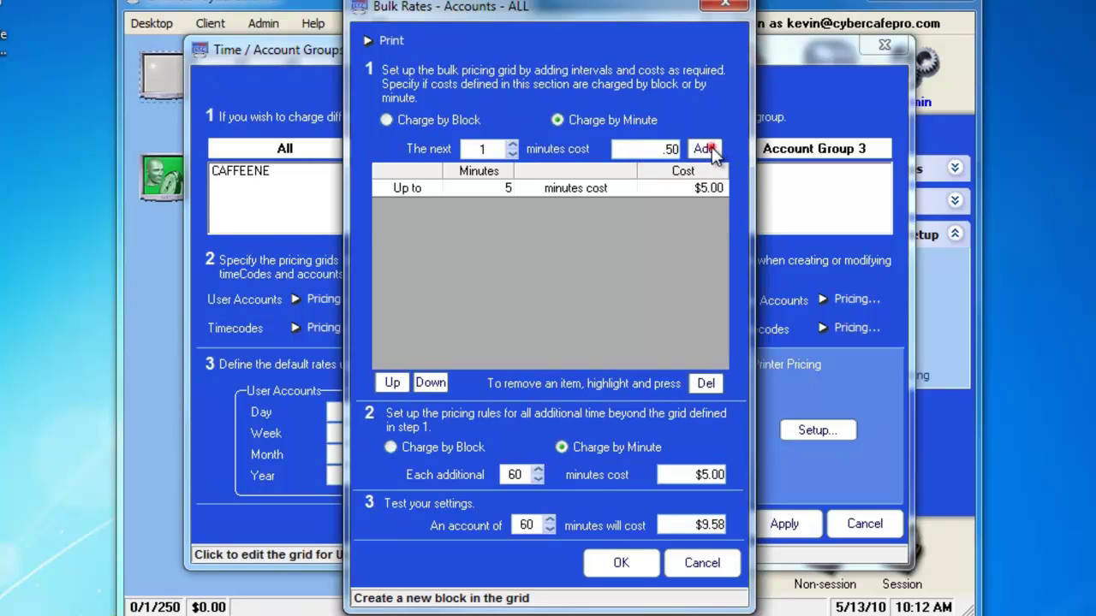
click(709, 150)
click(710, 149)
click(711, 150)
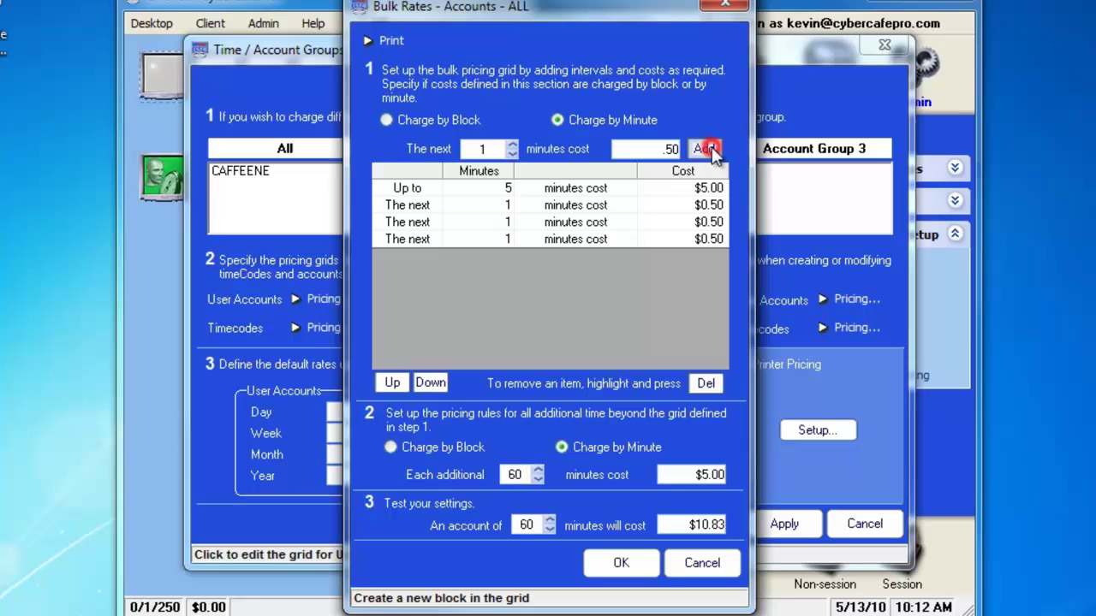
click(711, 150)
click(710, 150)
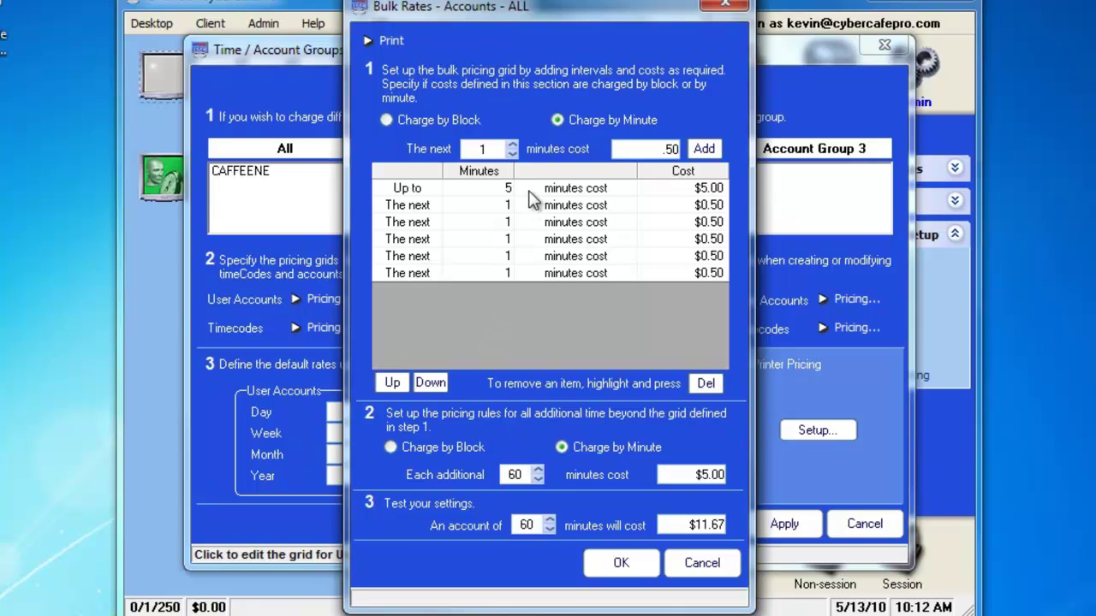
Set each additional 1 minute beyond the user account grid to cost $0.50 and accept the bulk rates.
click(534, 472)
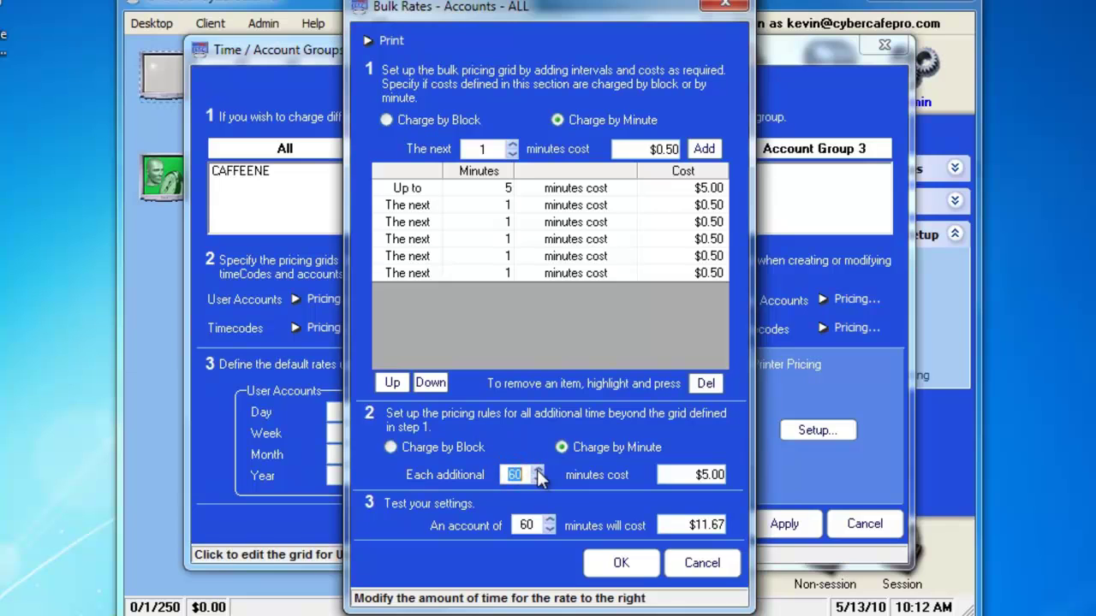
text(1)
click(687, 473)
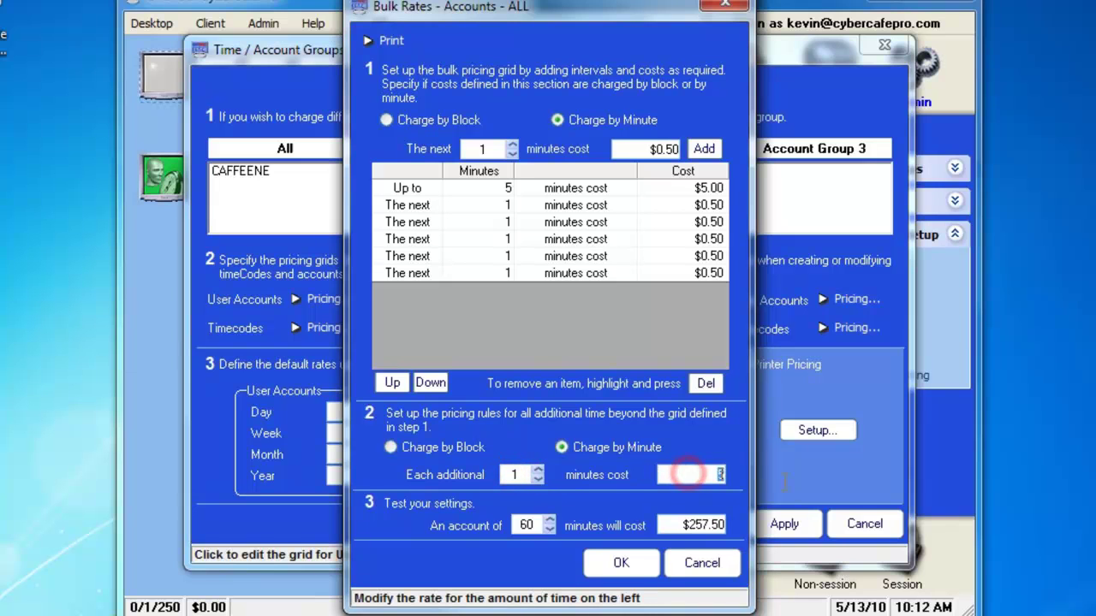
text(.50)
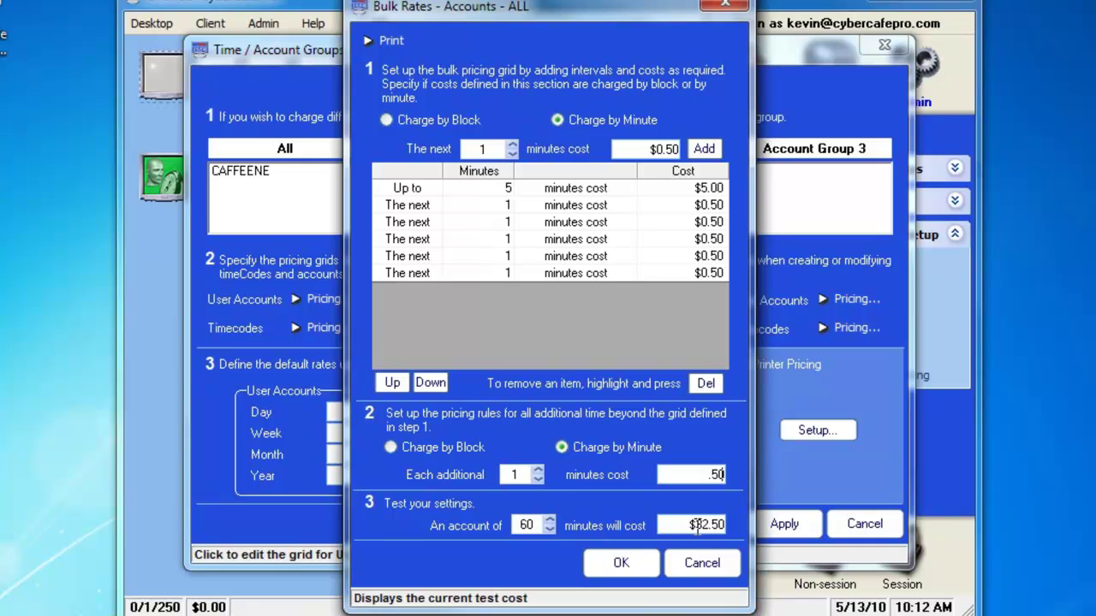
click(623, 562)
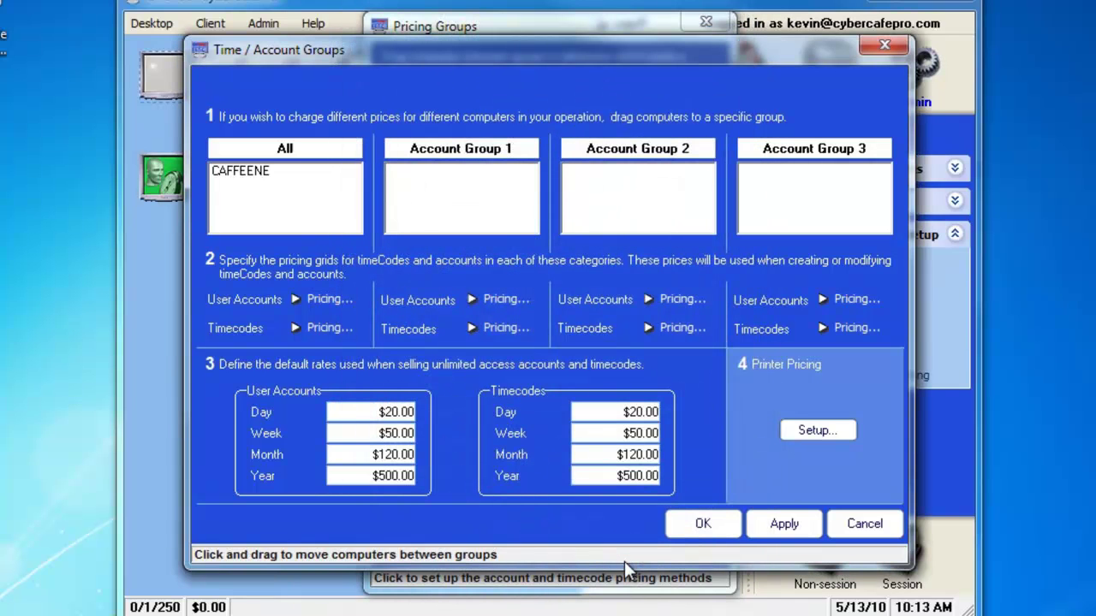
Open the All group's timecode pricing grid and add five one-minute entries costing $1.00 each.
click(321, 330)
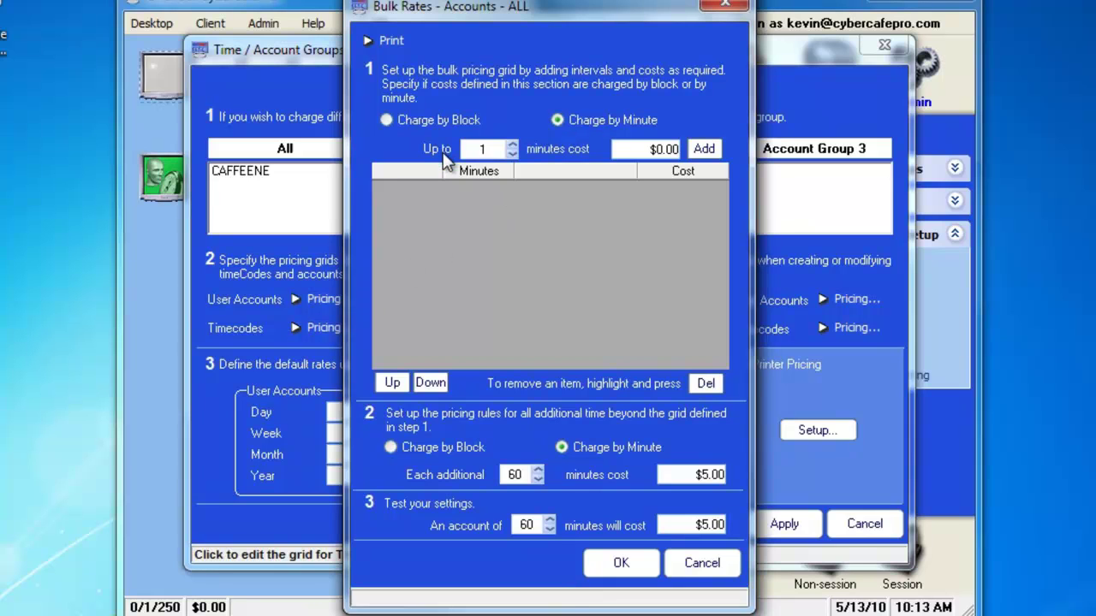
click(648, 149)
text(1.00)
click(700, 151)
click(700, 151)
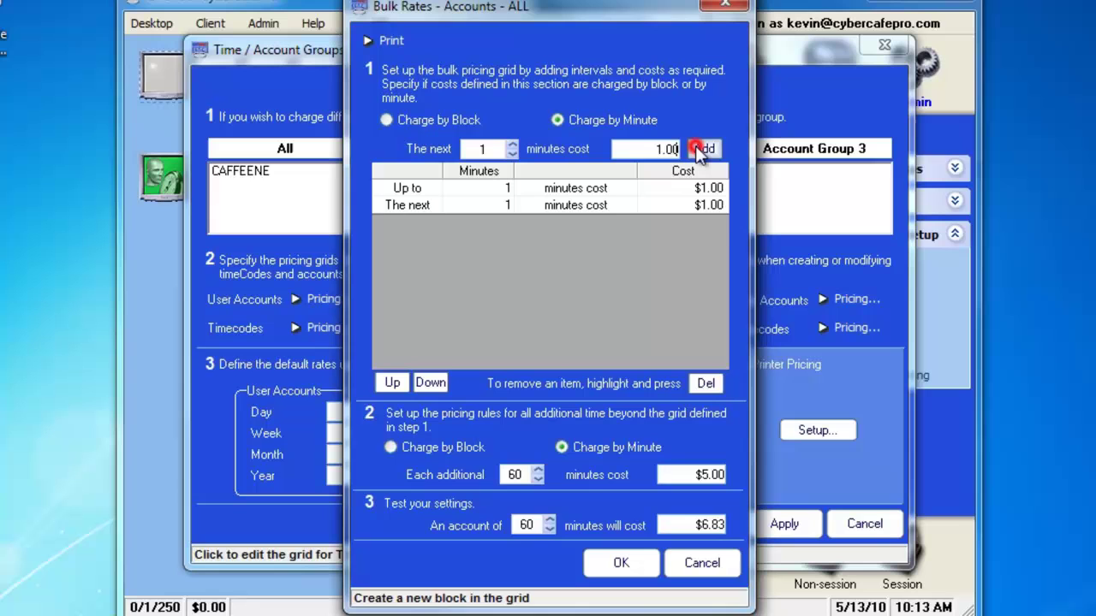
click(701, 150)
click(700, 151)
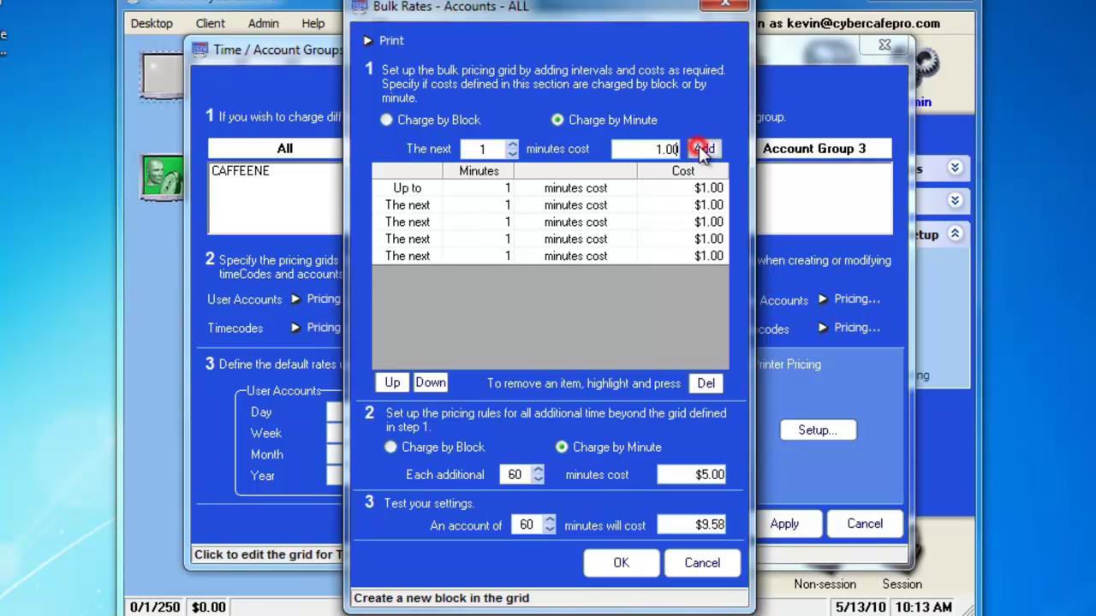
click(700, 151)
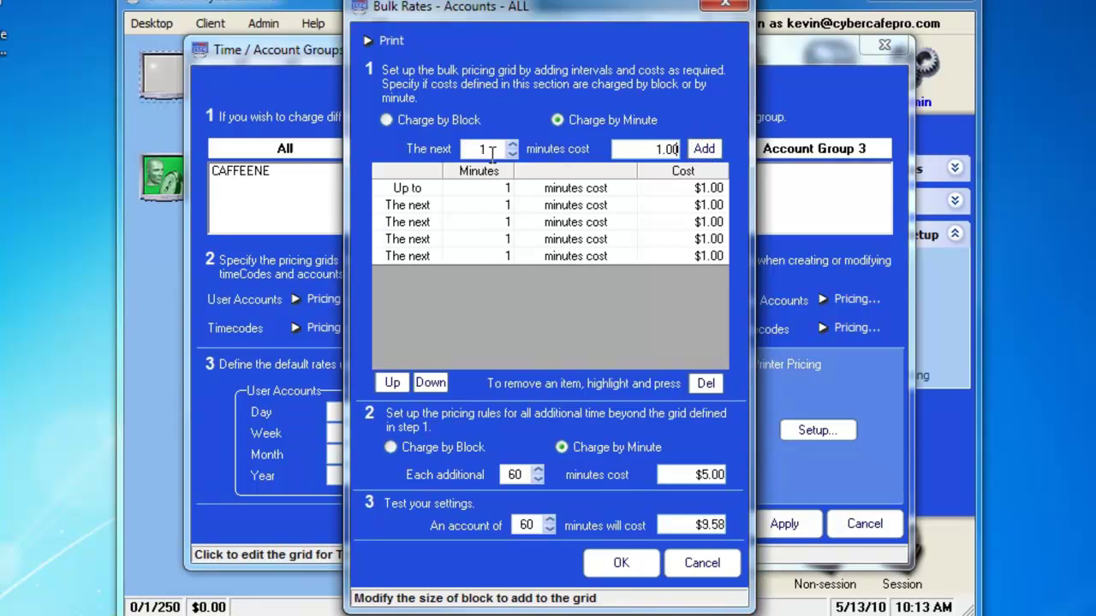
Add five further one-minute intervals costing $0.50 each to the timecode grid.
click(473, 149)
drag(474, 149, 493, 150)
drag(641, 151, 690, 150)
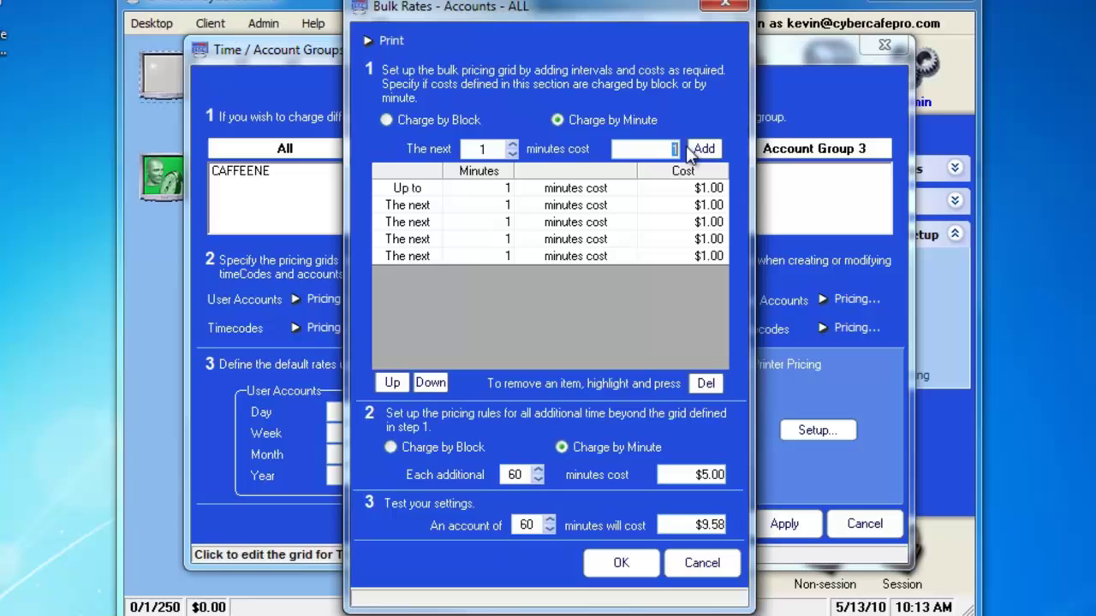
text(.50)
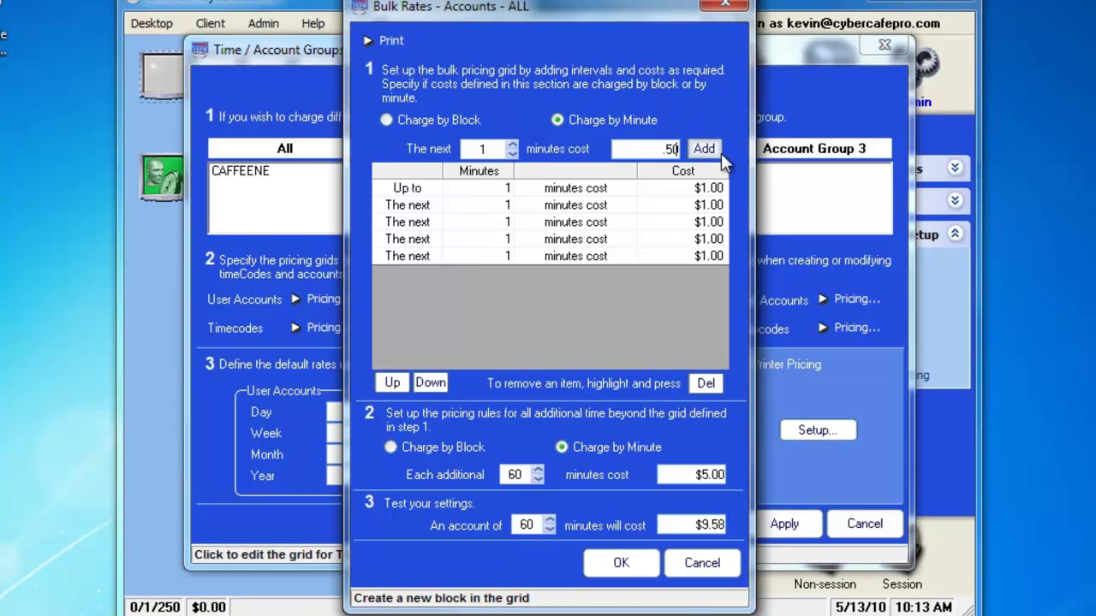
click(707, 151)
click(707, 150)
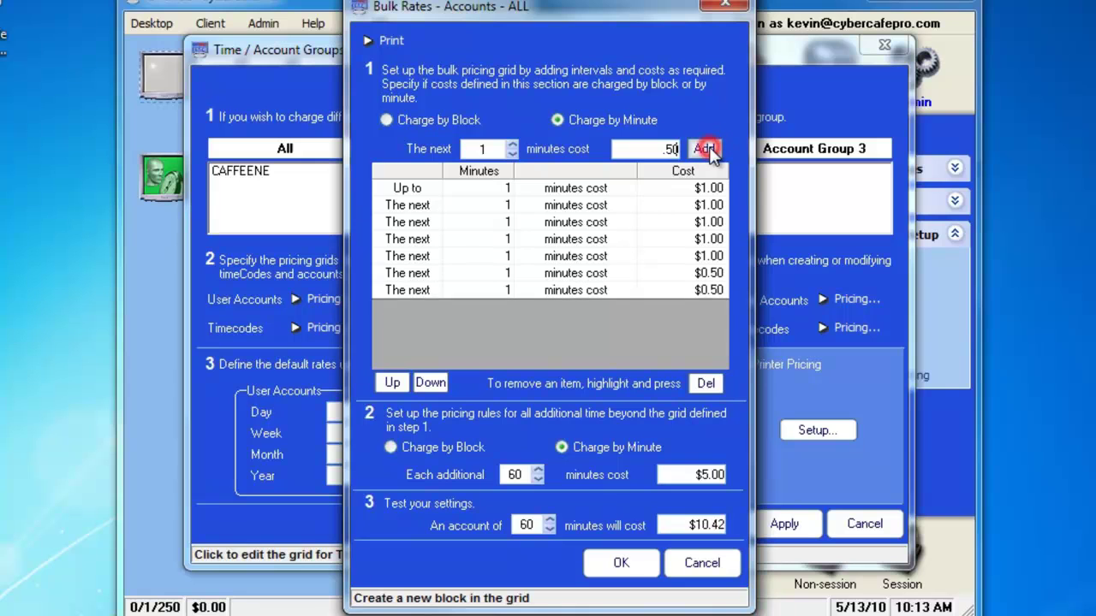
click(707, 151)
click(708, 151)
click(707, 151)
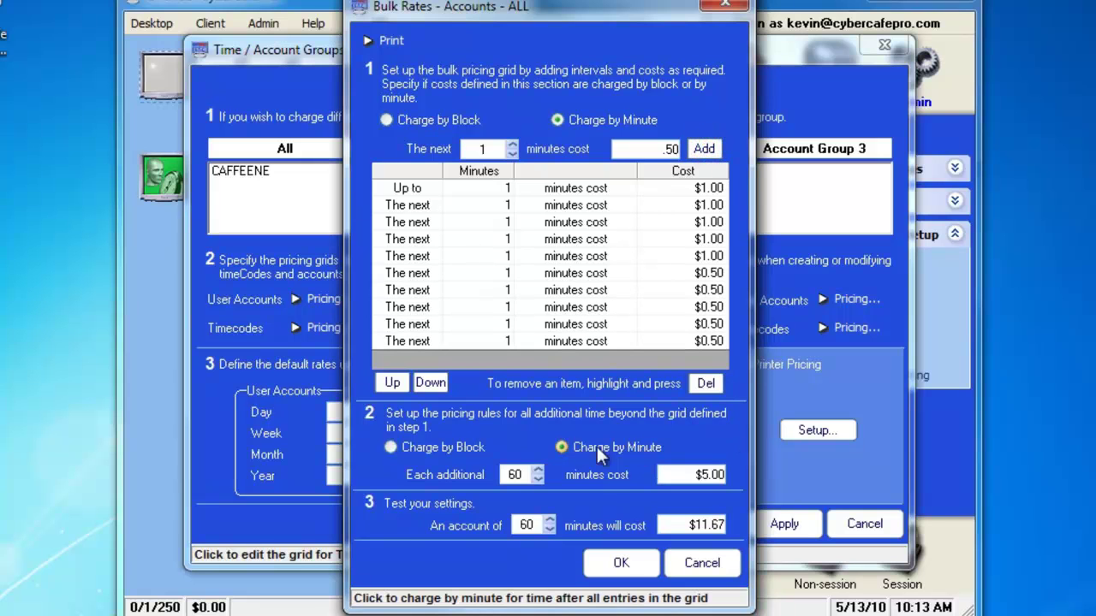
Set each additional 1 minute beyond the timecode grid to cost $0.50 and accept the bulk rates.
double_click(514, 476)
text(1)
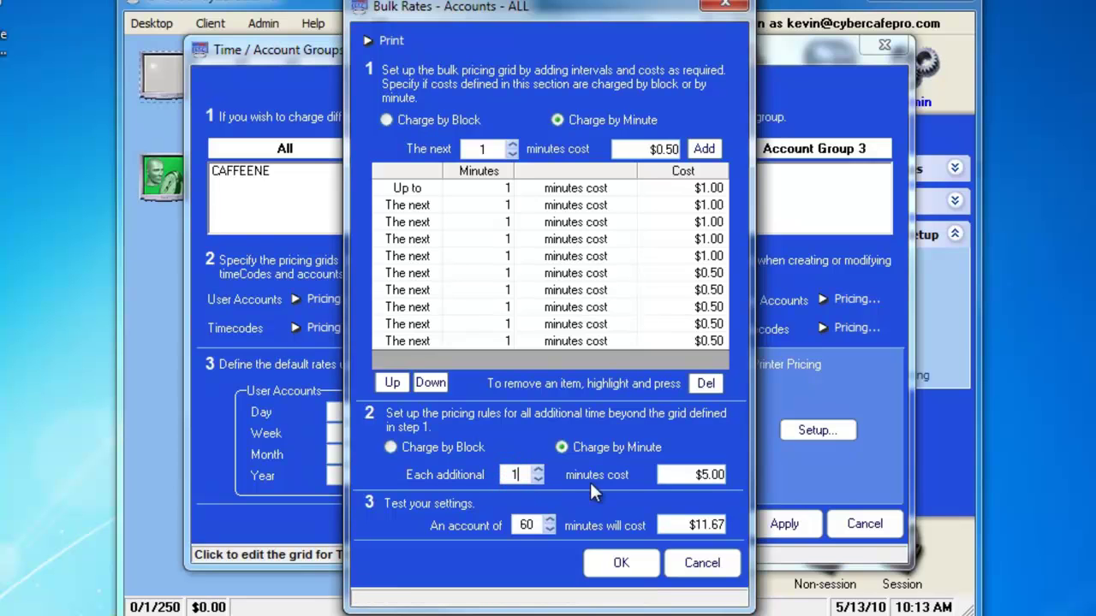
drag(665, 475, 745, 475)
key(BackSpace)
text(.)
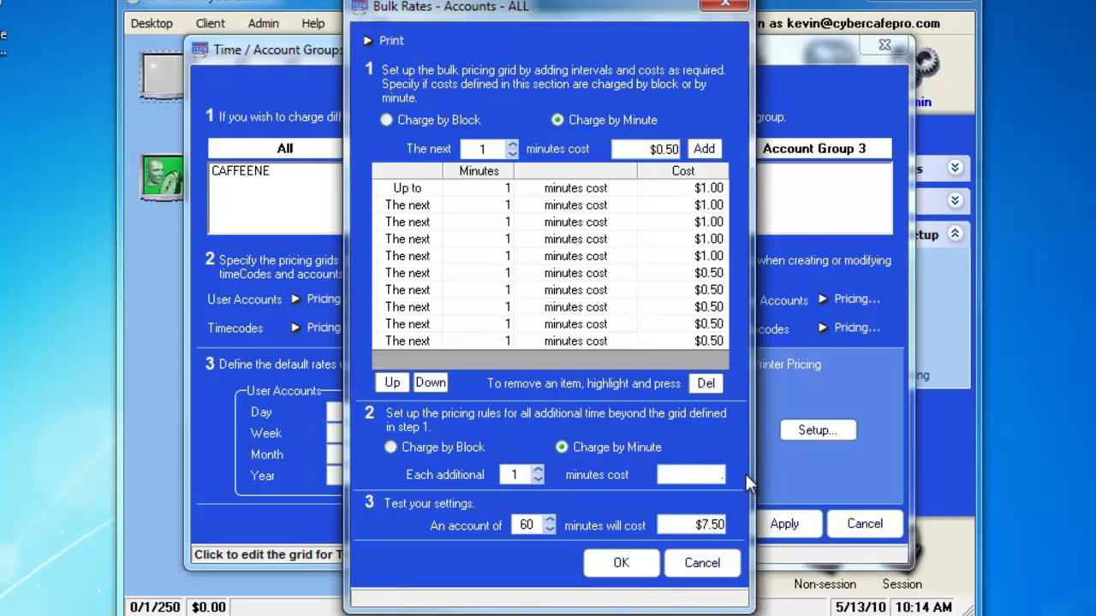
text(50)
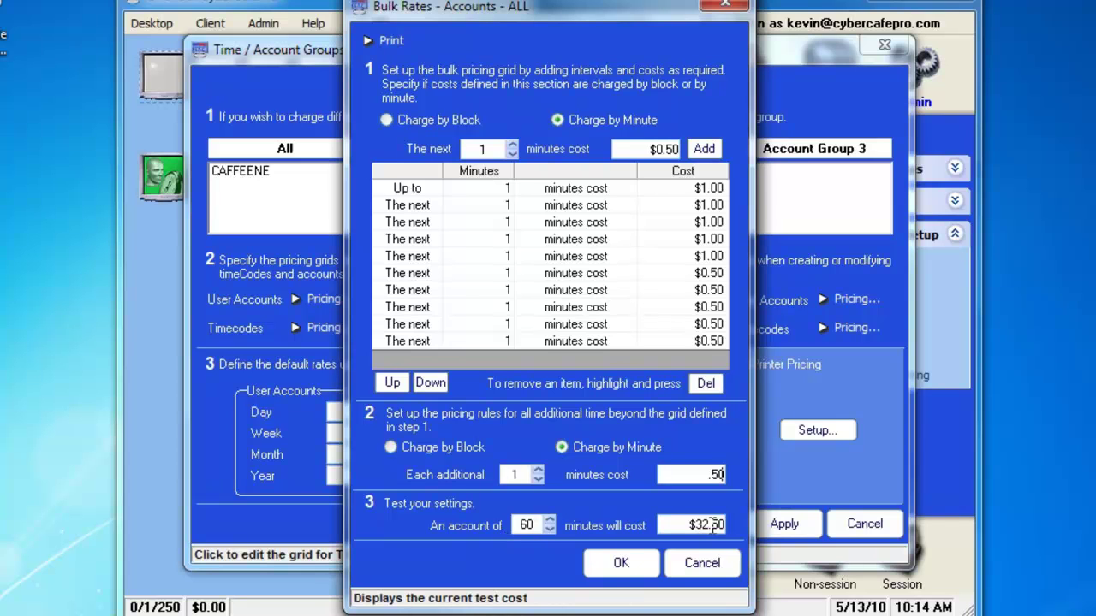
click(631, 565)
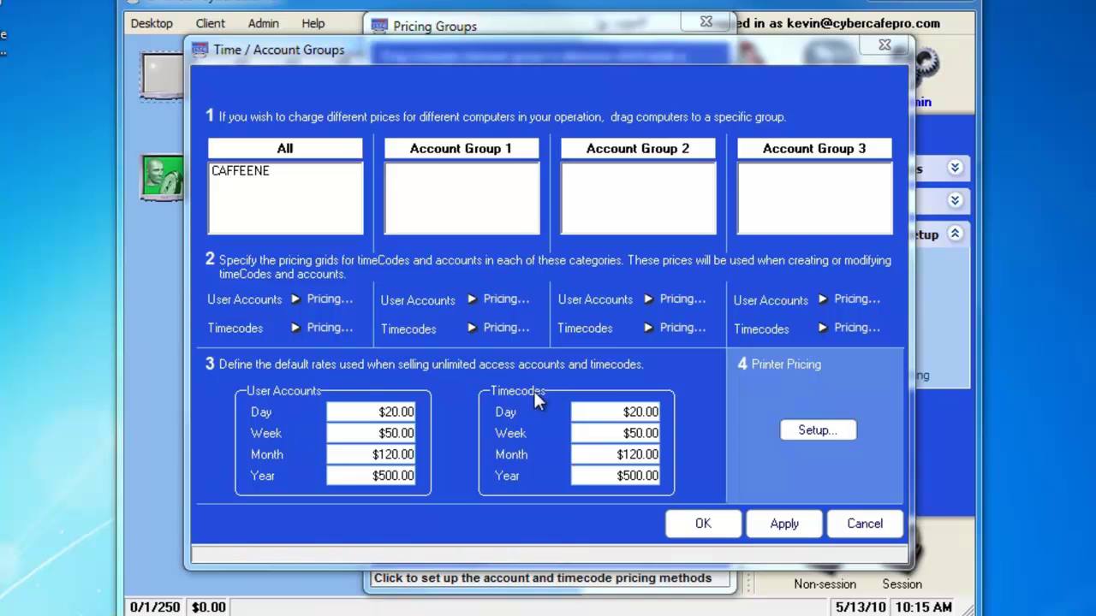
Set the default daily rate for unlimited access user accounts to $30.00.
click(374, 412)
double_click(374, 412)
text(3)
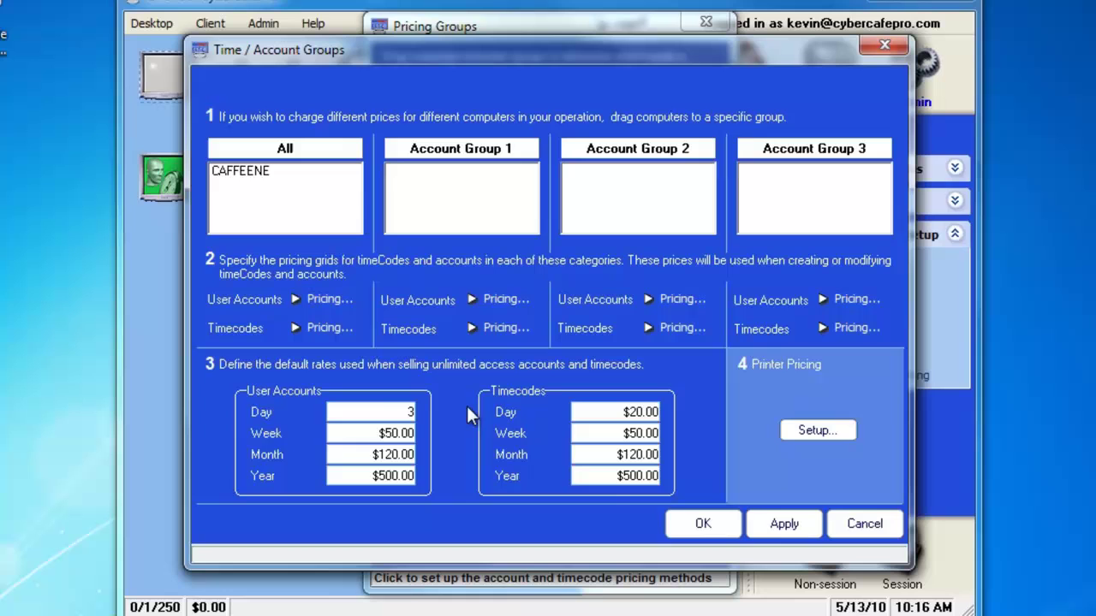
text(0.00)
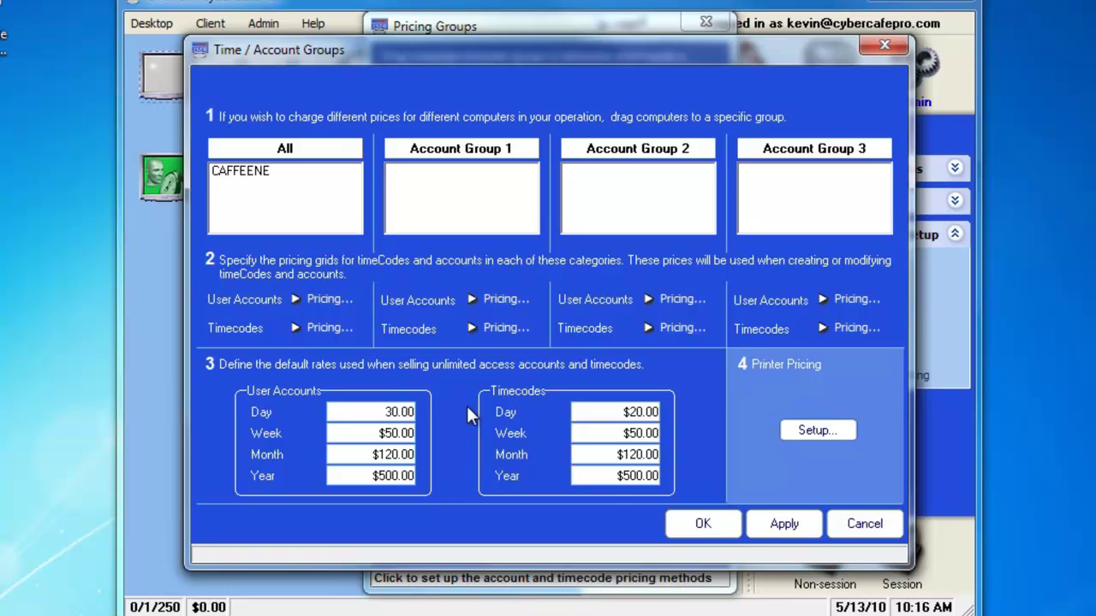
Set the default unlimited access rates for user accounts to $100.00 weekly, $500.00 monthly and $3,000.00 yearly, and accept the group settings.
double_click(374, 433)
text(1)
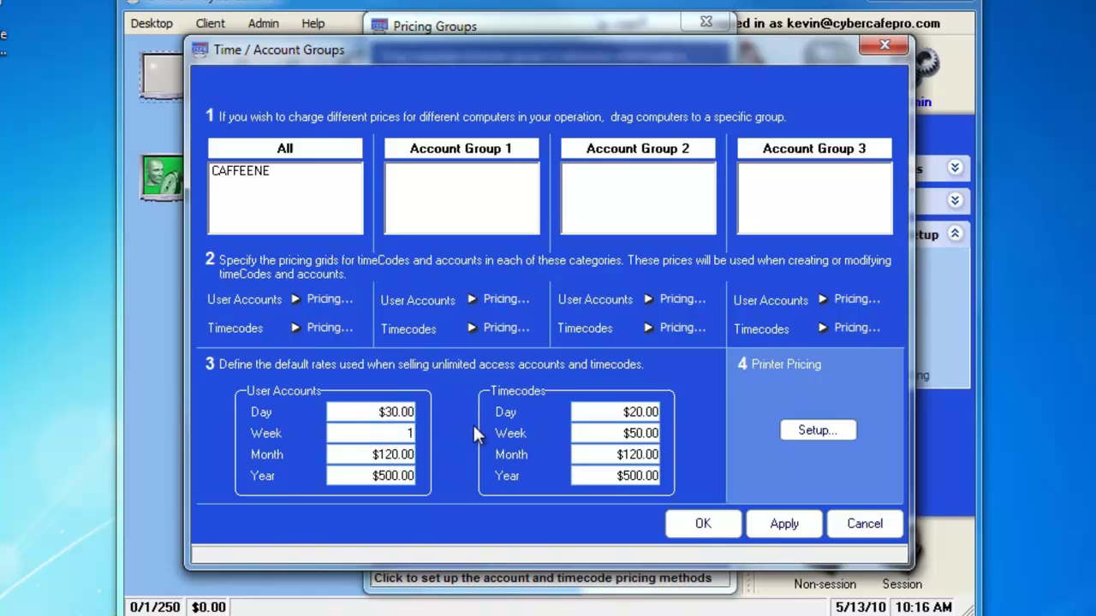
text(00.00)
double_click(360, 455)
text(500)
key(Tab)
double_click(384, 474)
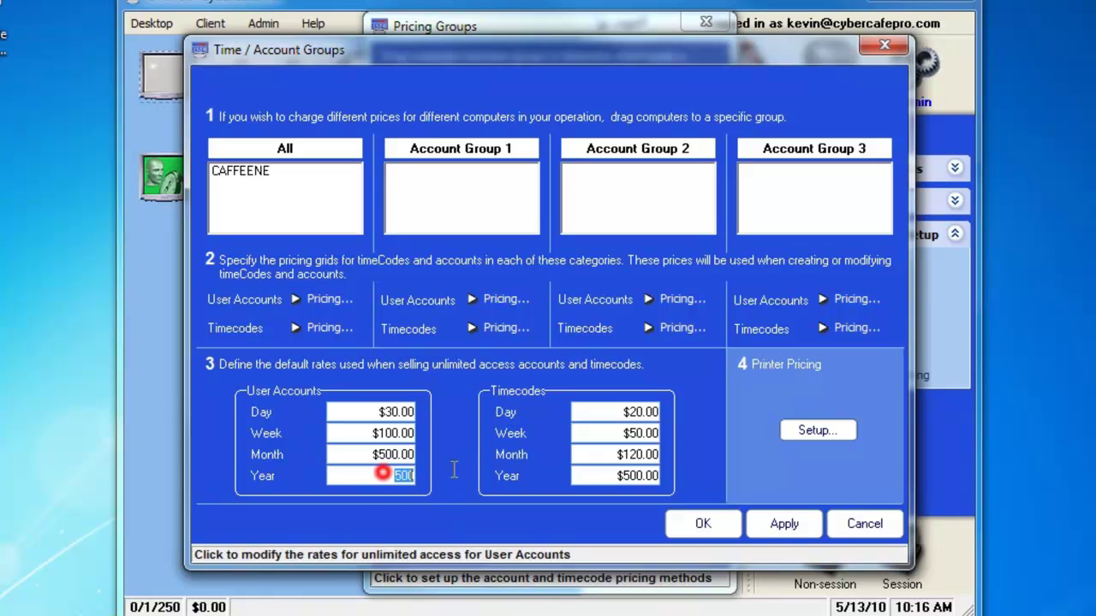
text(3000)
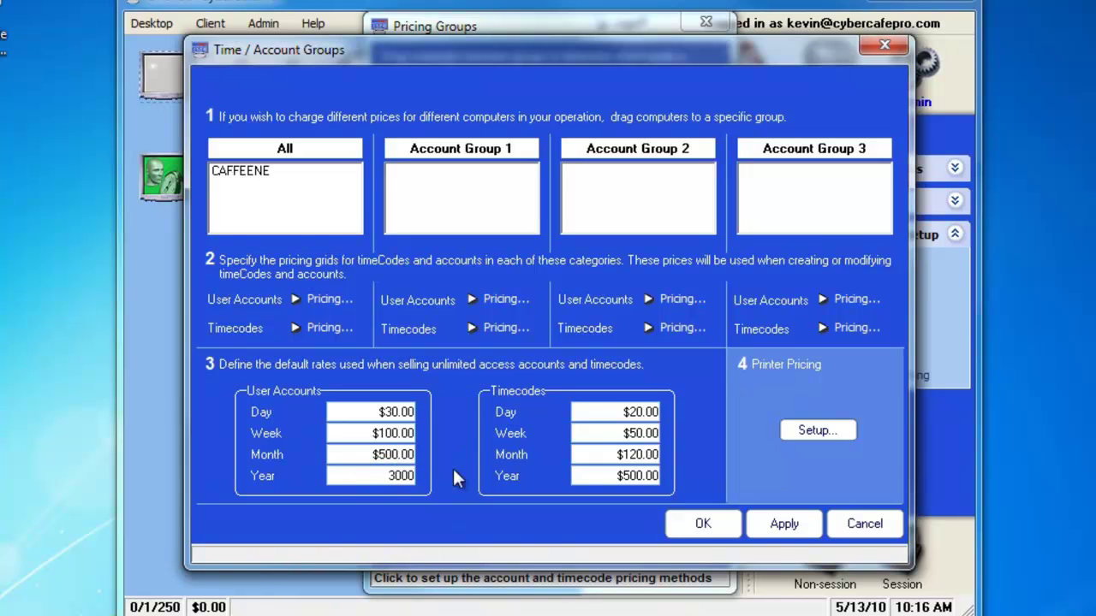
key(Tab)
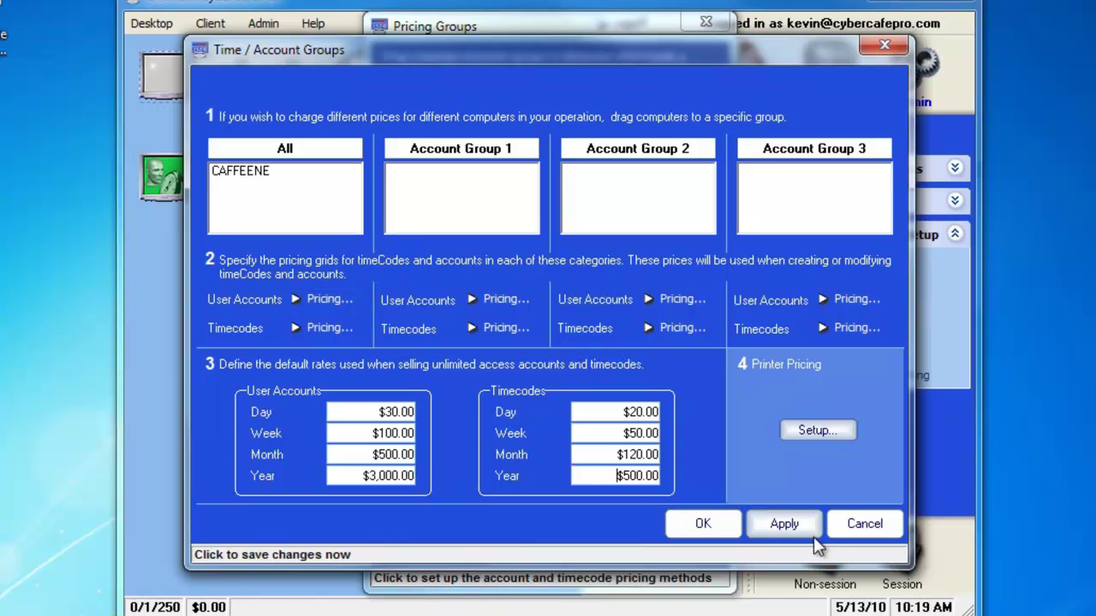
click(714, 526)
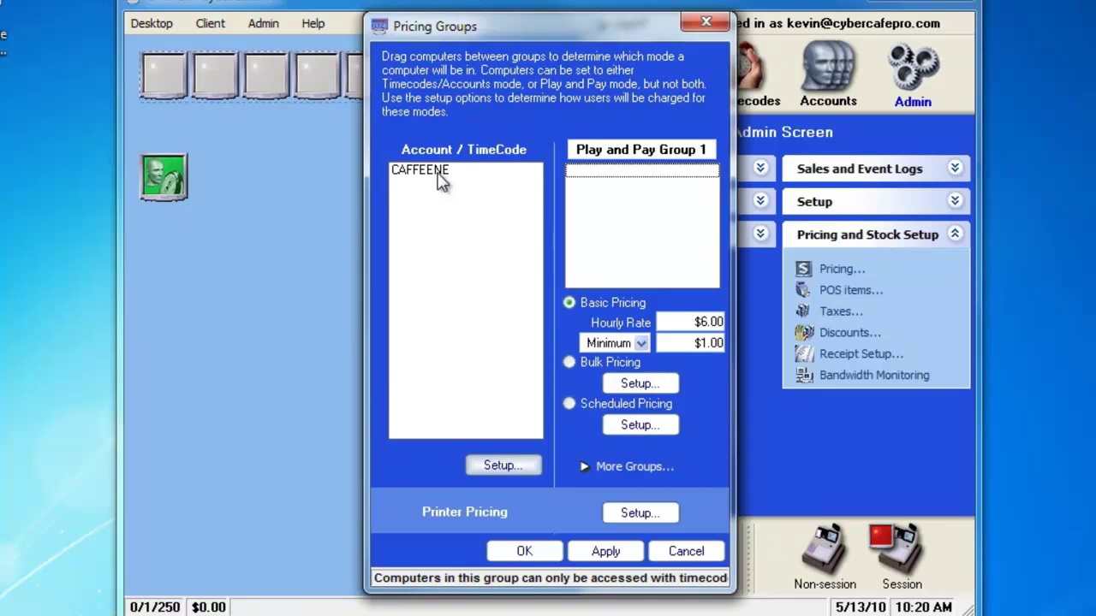
Move the CAFFEENE computer into Play and Pay Group 1, show the additional groups, and accept the pricing groups.
drag(438, 179, 606, 188)
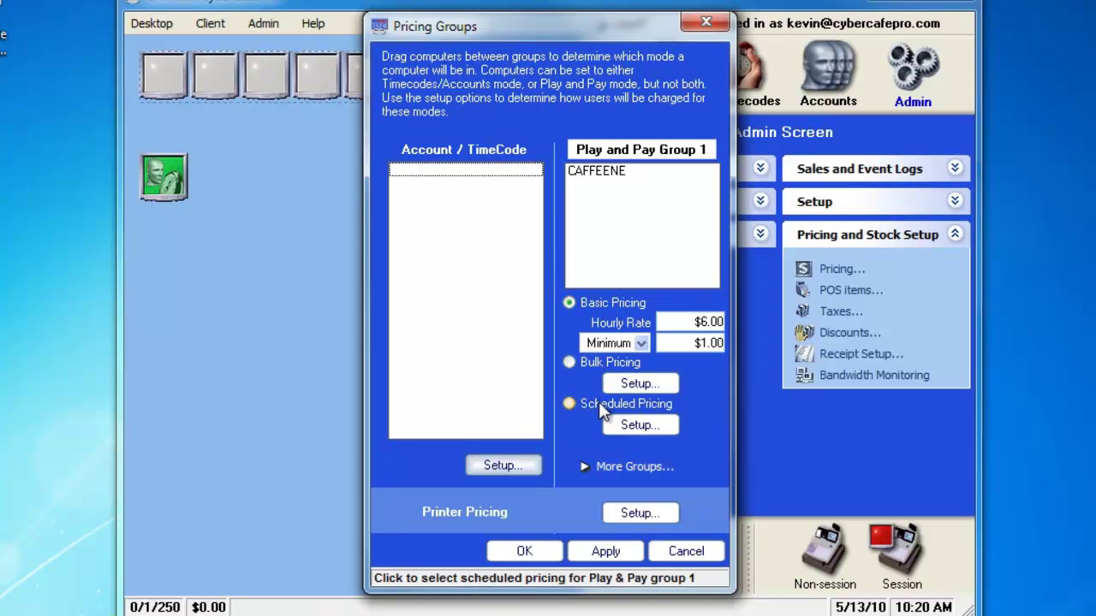
click(608, 466)
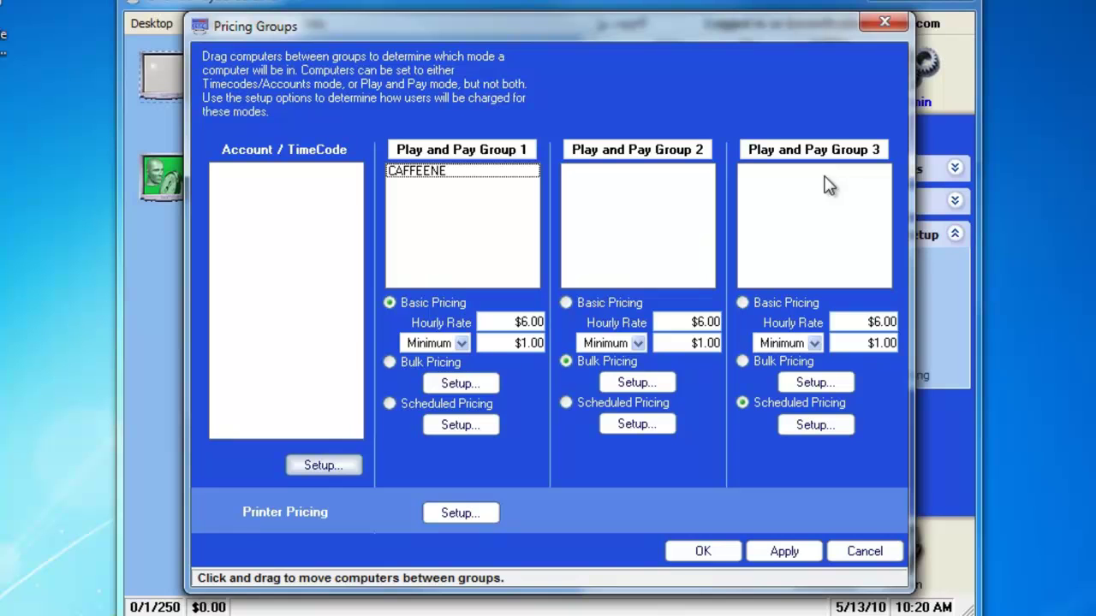
click(705, 552)
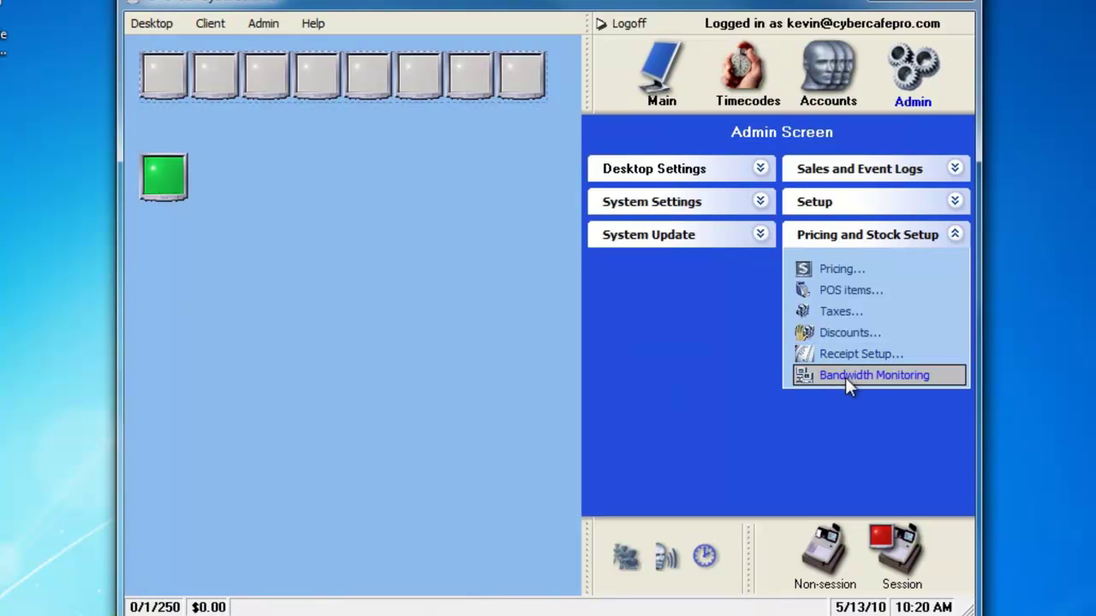
Reopen the pricing groups and set Play and Pay Group 1's basic hourly rate to $10.00 with a $3.00 minimum charge.
click(843, 270)
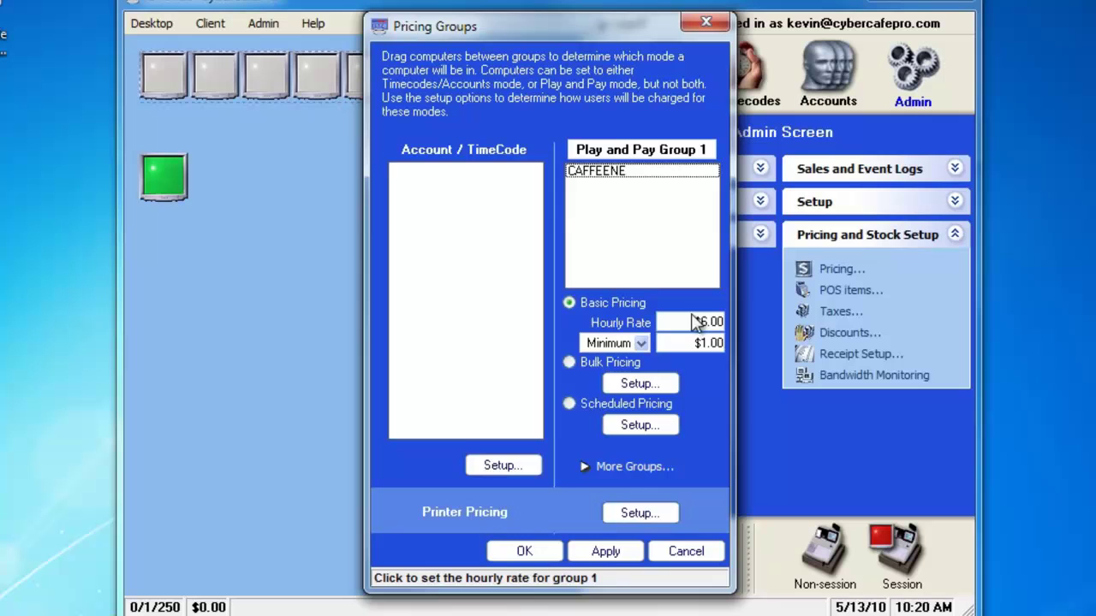
drag(693, 322, 726, 317)
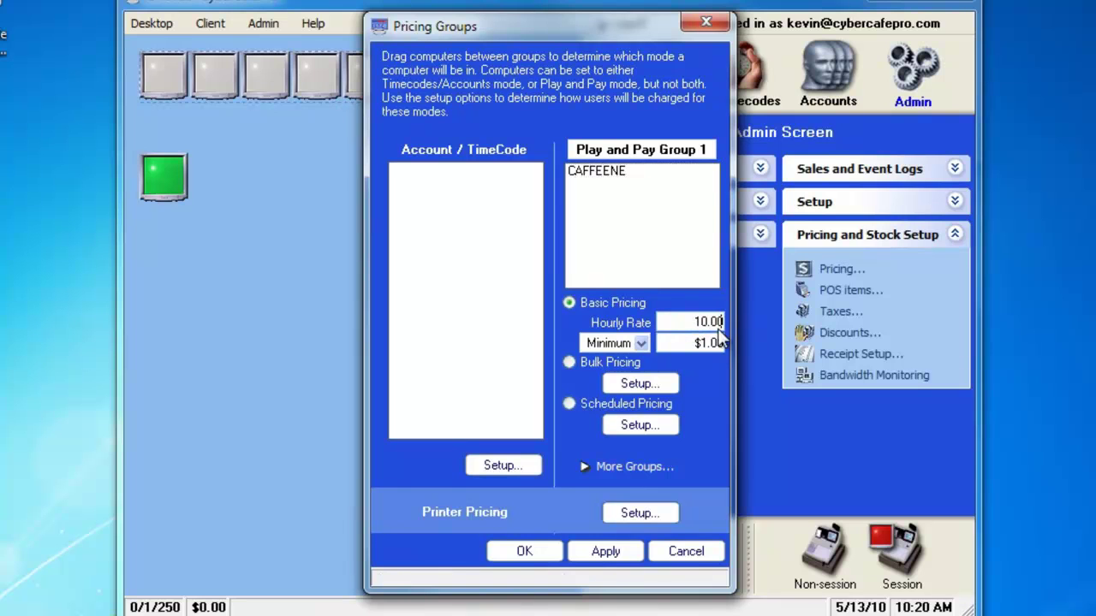
click(642, 343)
click(647, 344)
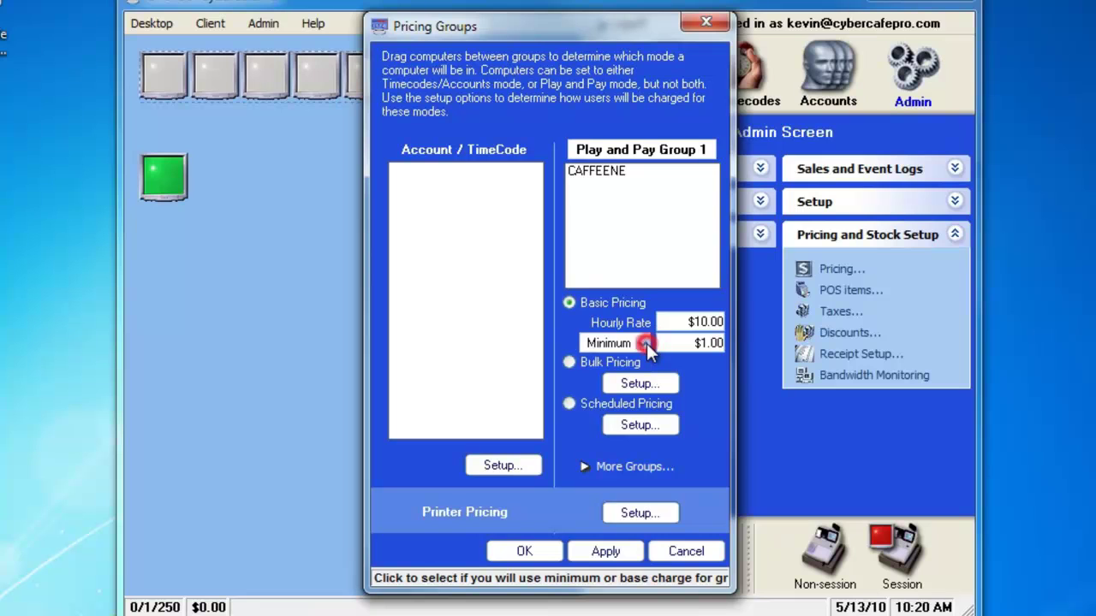
drag(676, 343, 768, 354)
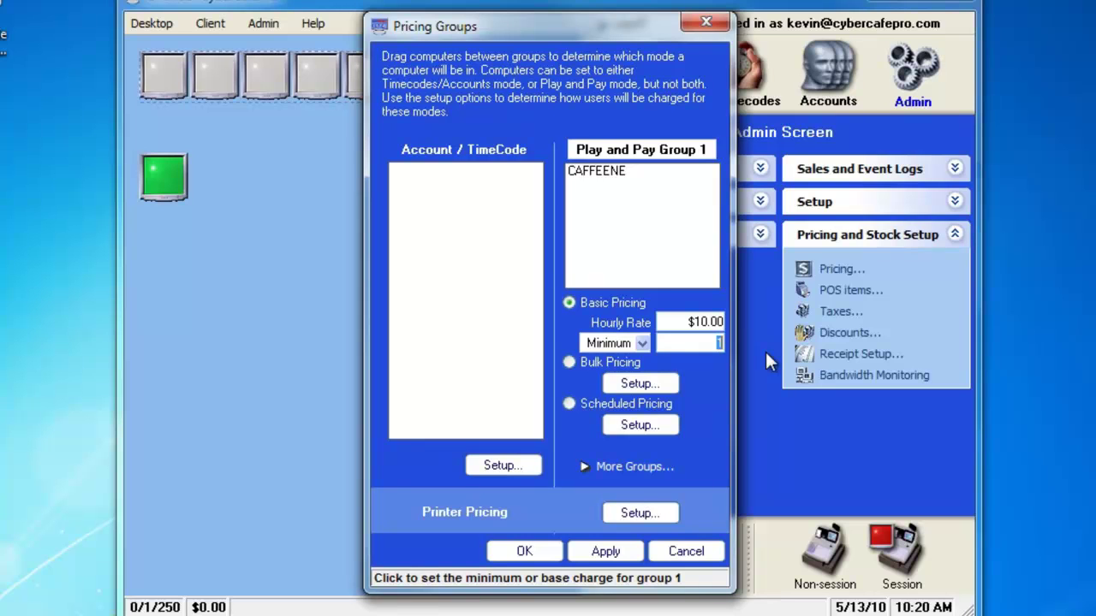
text(3.00)
click(698, 384)
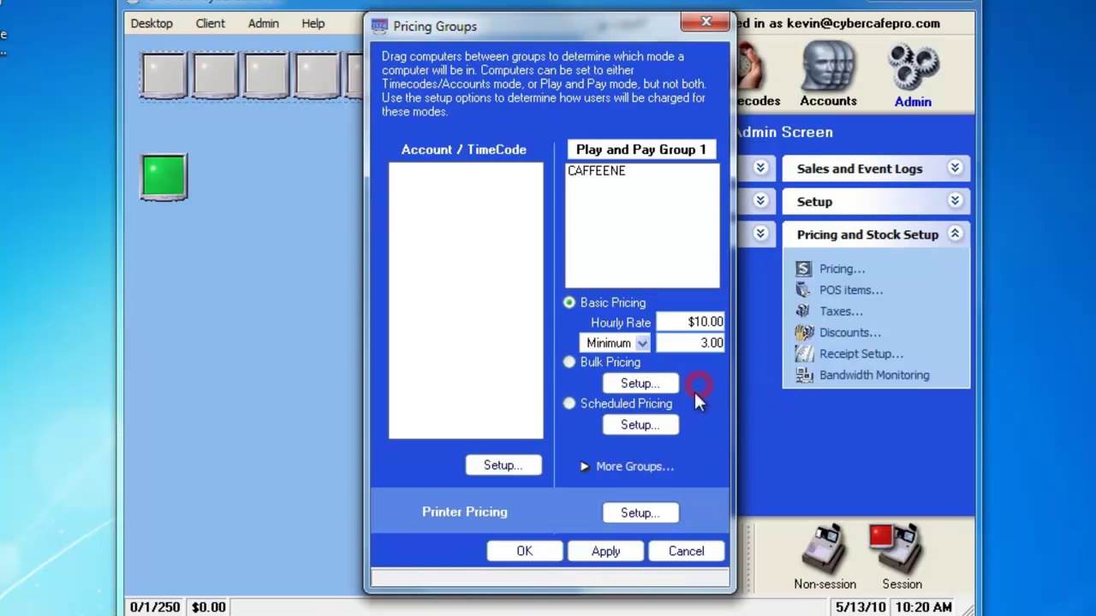
click(641, 343)
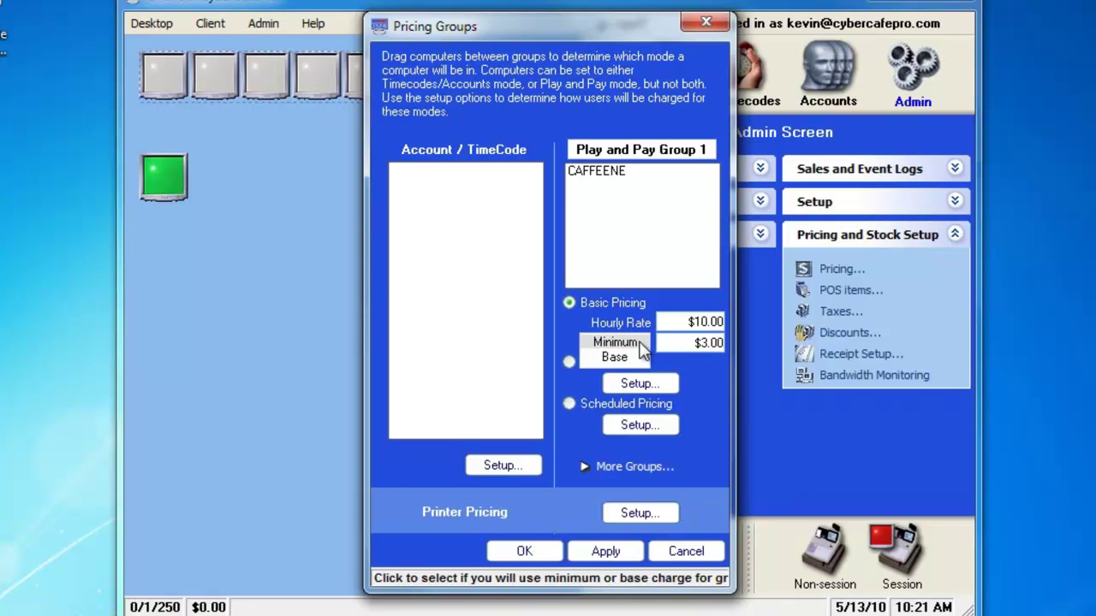
click(612, 343)
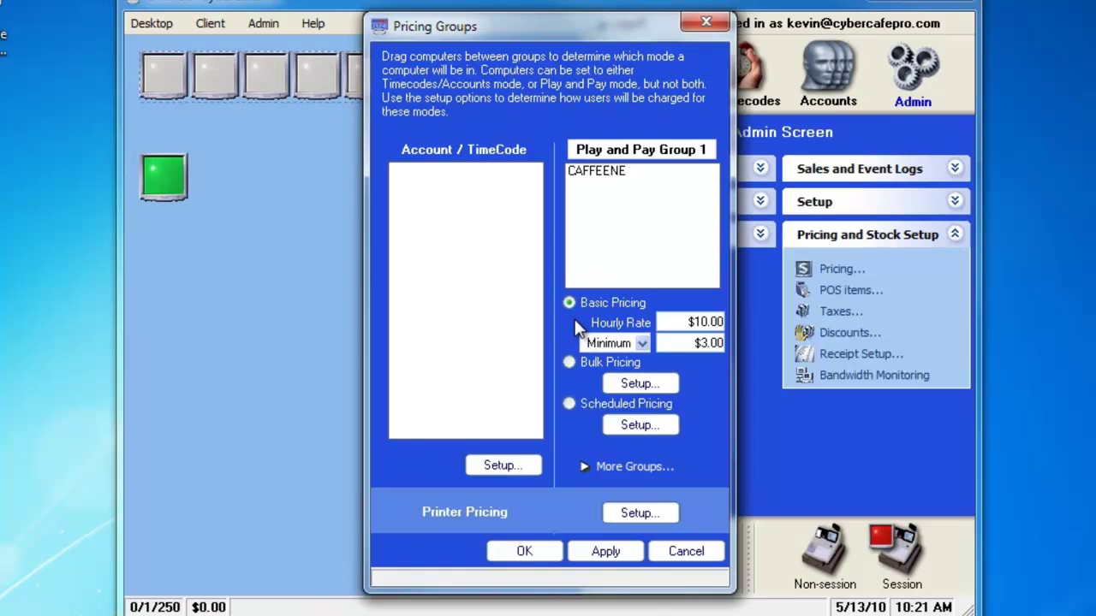
Switch Play and Pay Group 1 to bulk pricing and add a grid entry of up to 60 minutes costing $30.00.
click(569, 362)
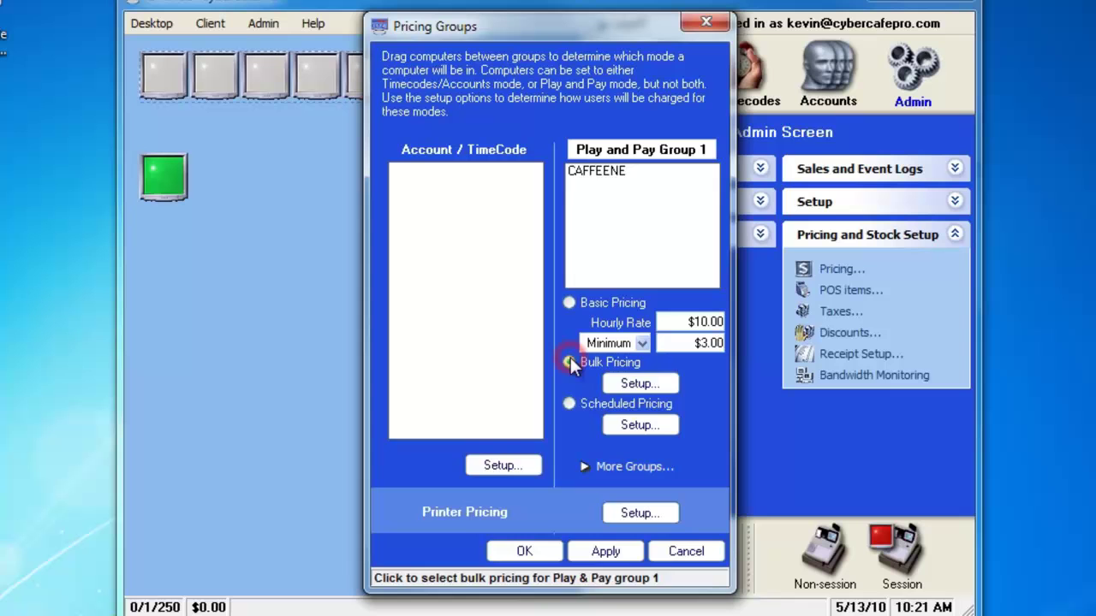
click(630, 385)
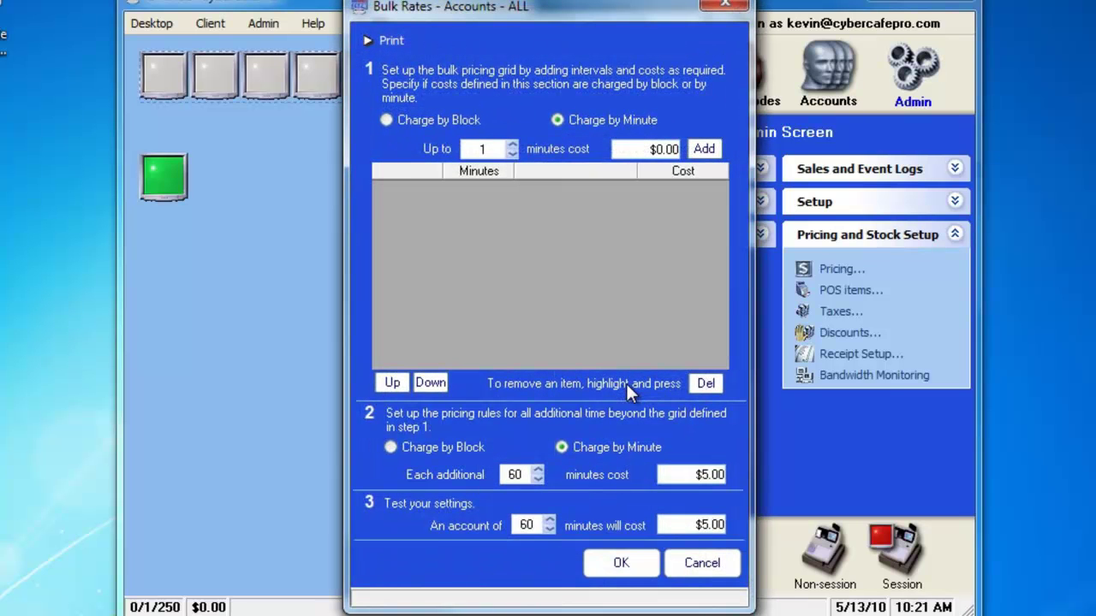
double_click(485, 150)
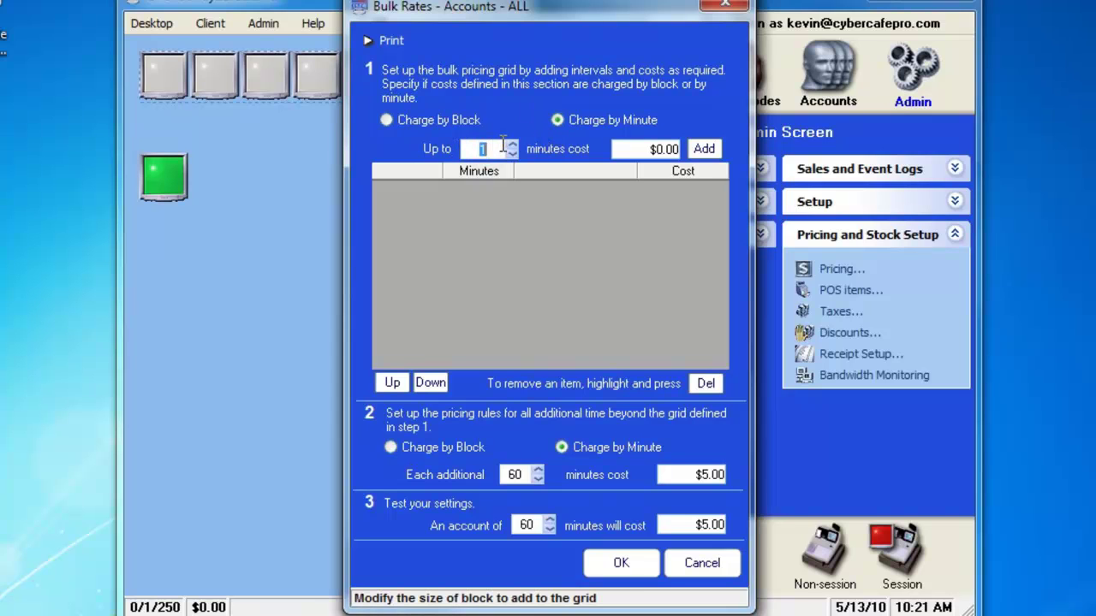
text(60)
click(641, 148)
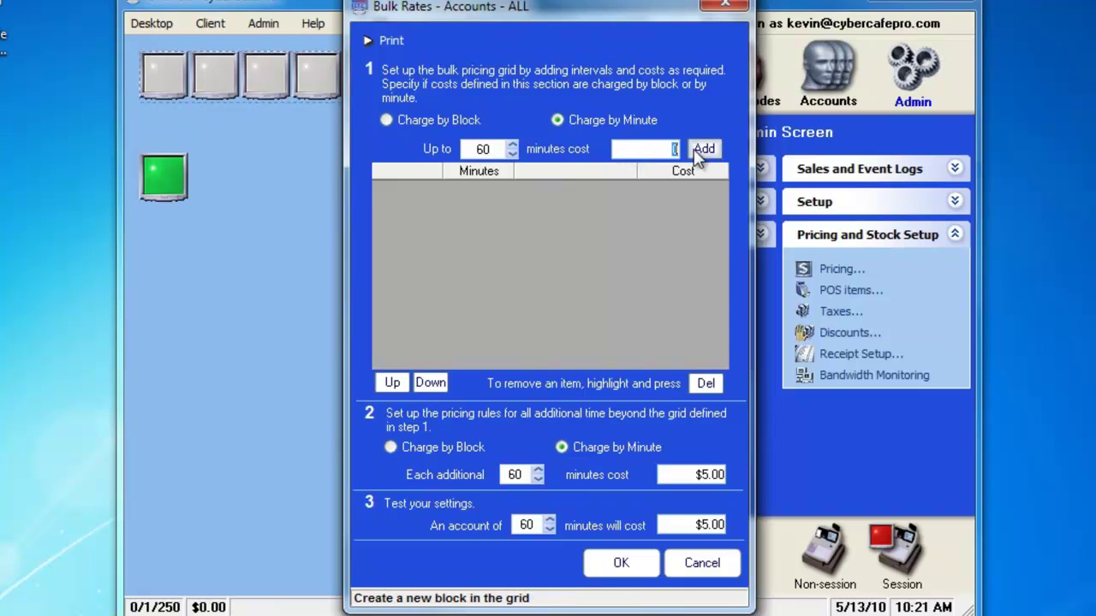
text(30)
click(703, 150)
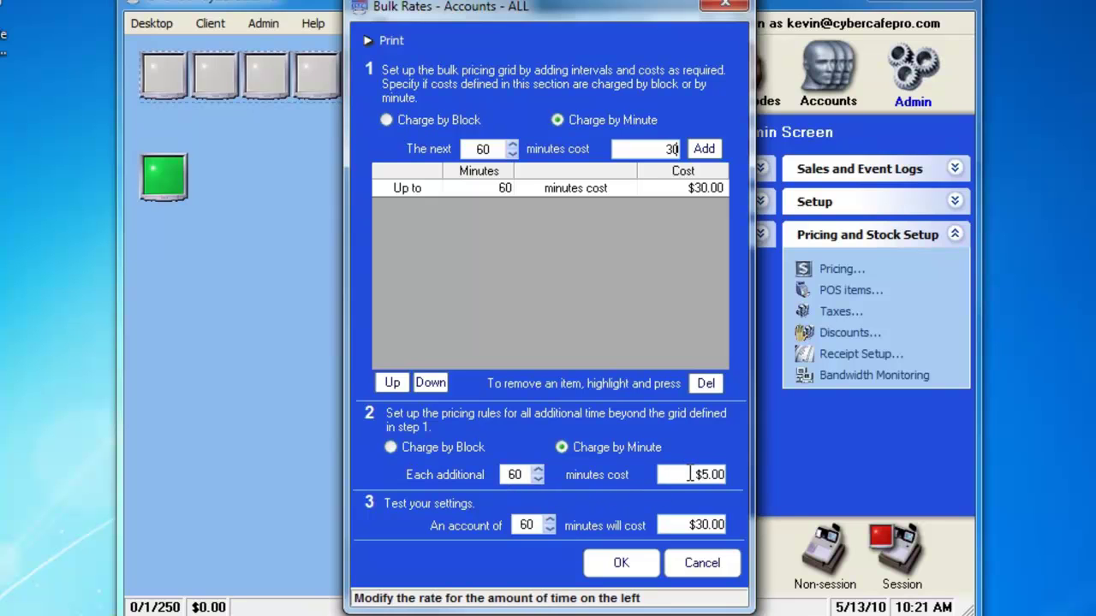
Set each additional 60 minutes to cost $20.00, test the price of a 120-minute account, and accept the bulk rates.
click(721, 475)
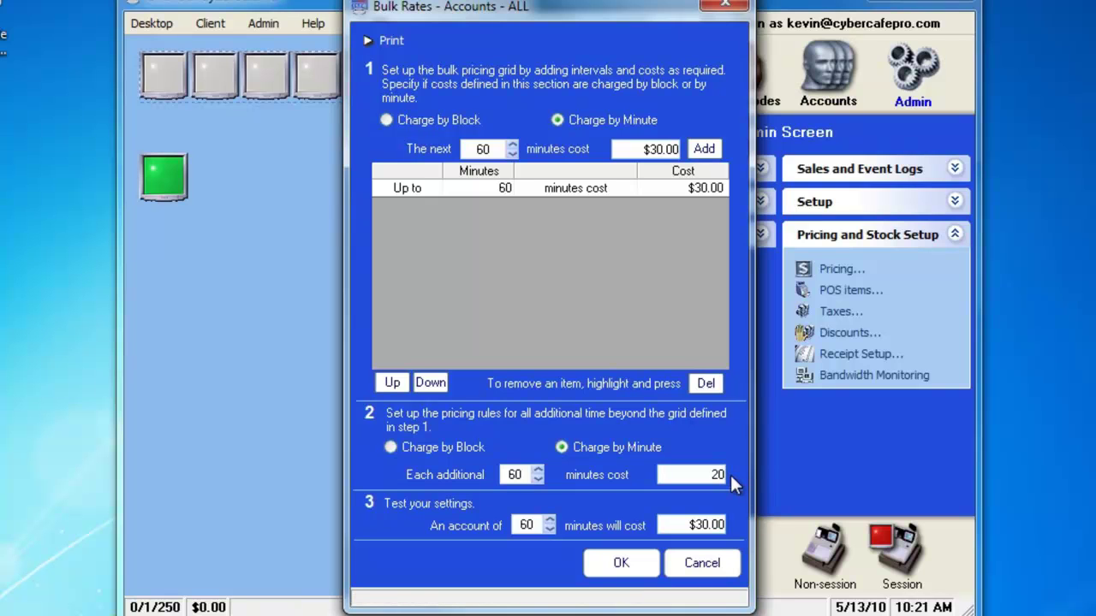
text(20)
click(515, 526)
text(120)
key(Tab)
click(621, 565)
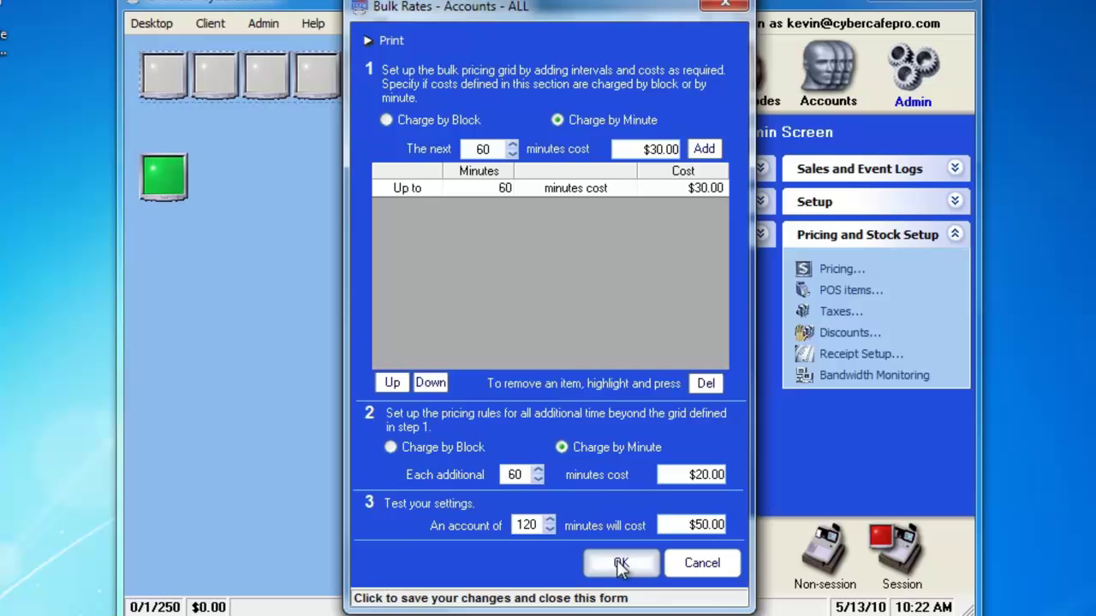
click(621, 565)
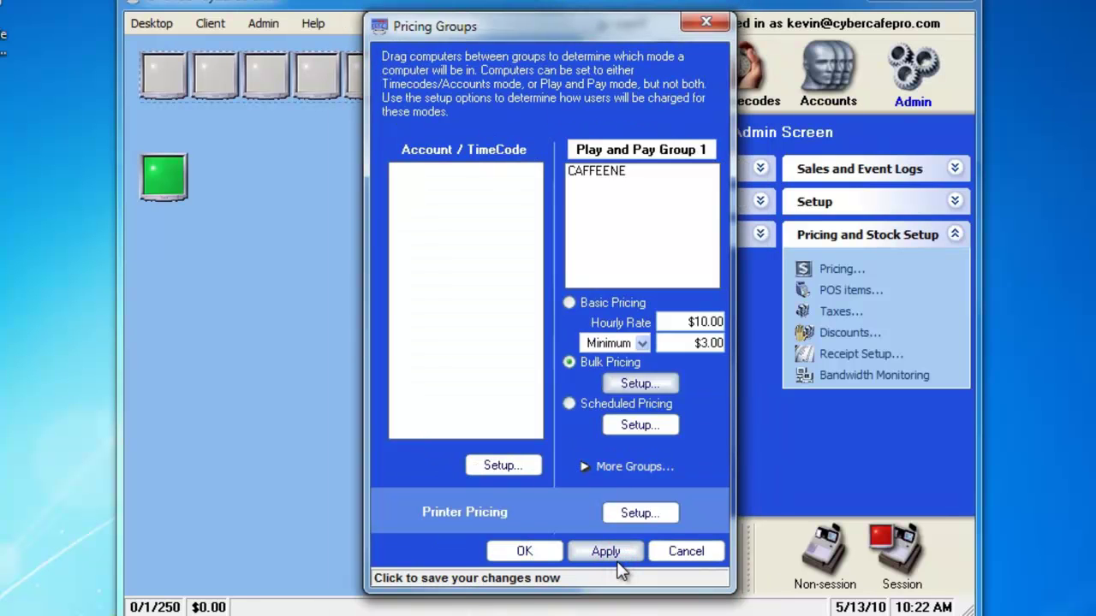
key(Tab)
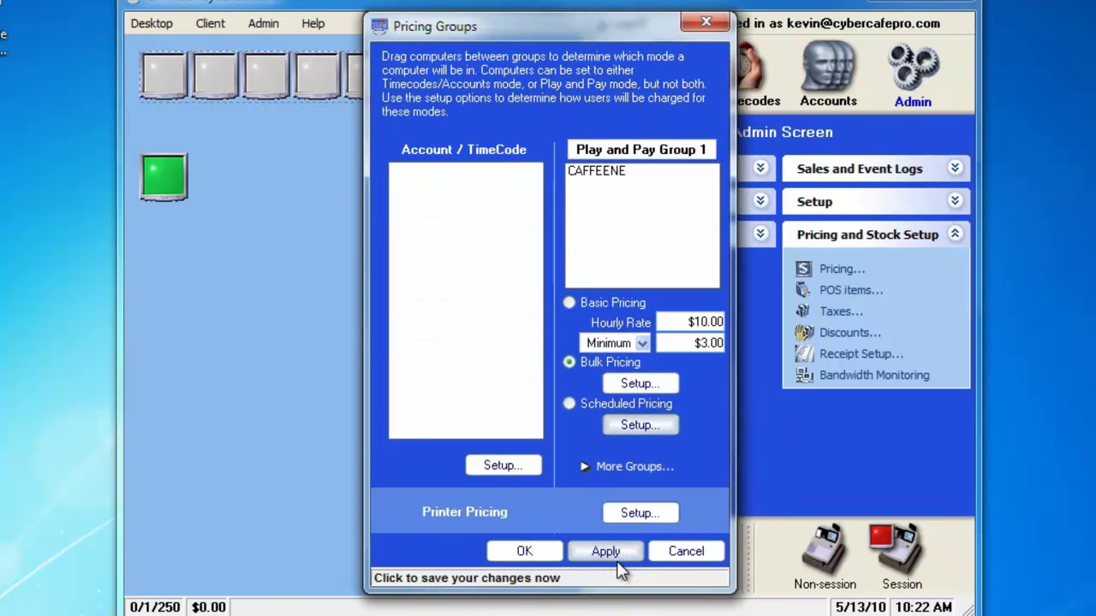
Switch Play and Pay Group 1 to scheduled pricing and draw a zone 2 ($2.00) block on Monday from 08:00 to 12:30.
click(571, 404)
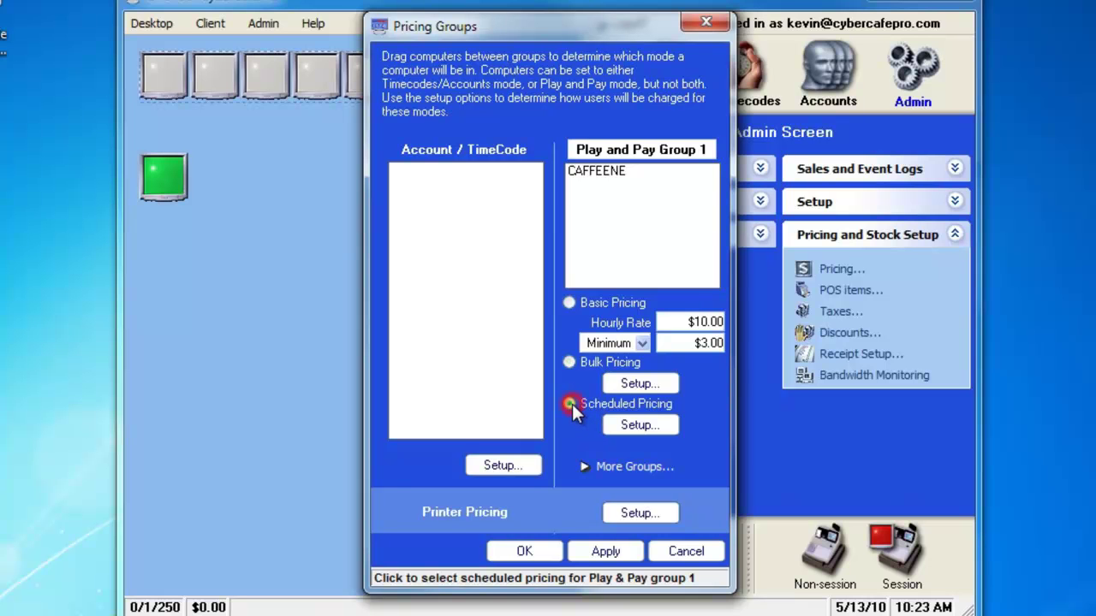
click(631, 428)
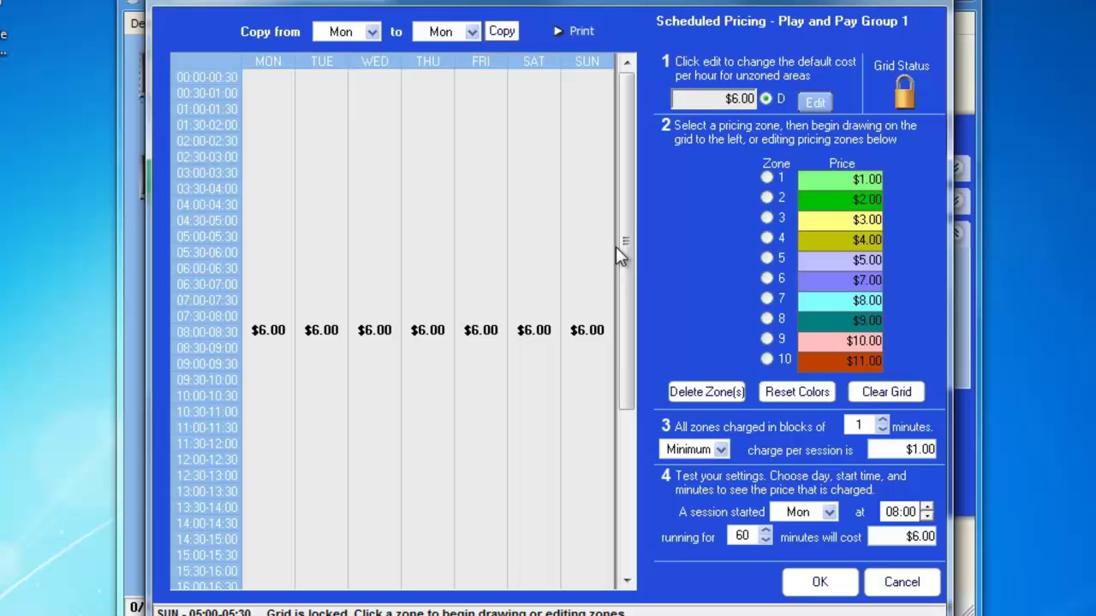
drag(625, 260, 612, 193)
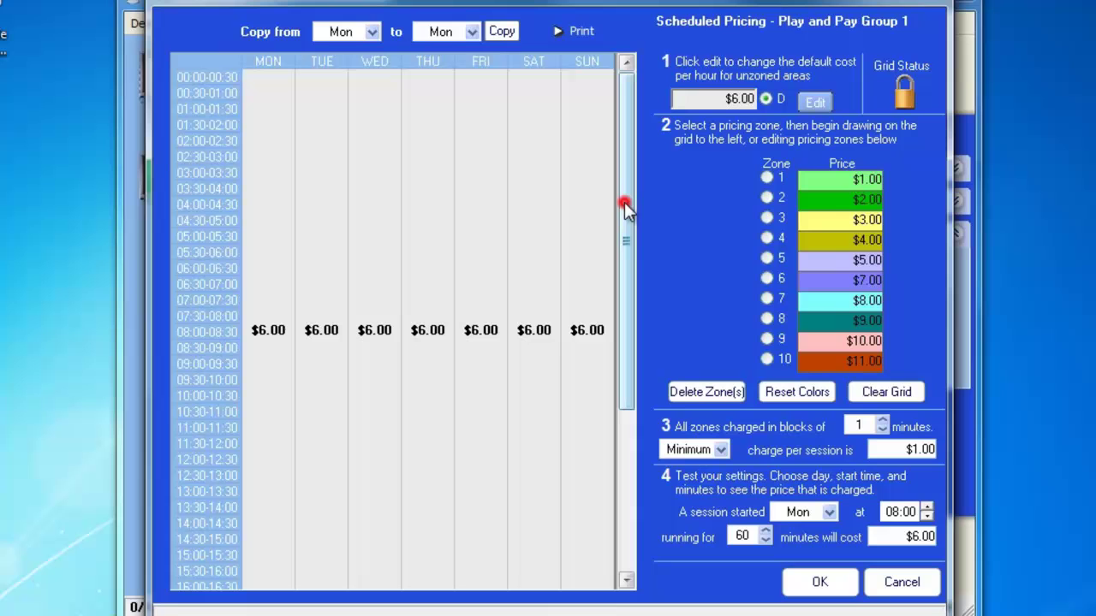
drag(624, 204, 625, 224)
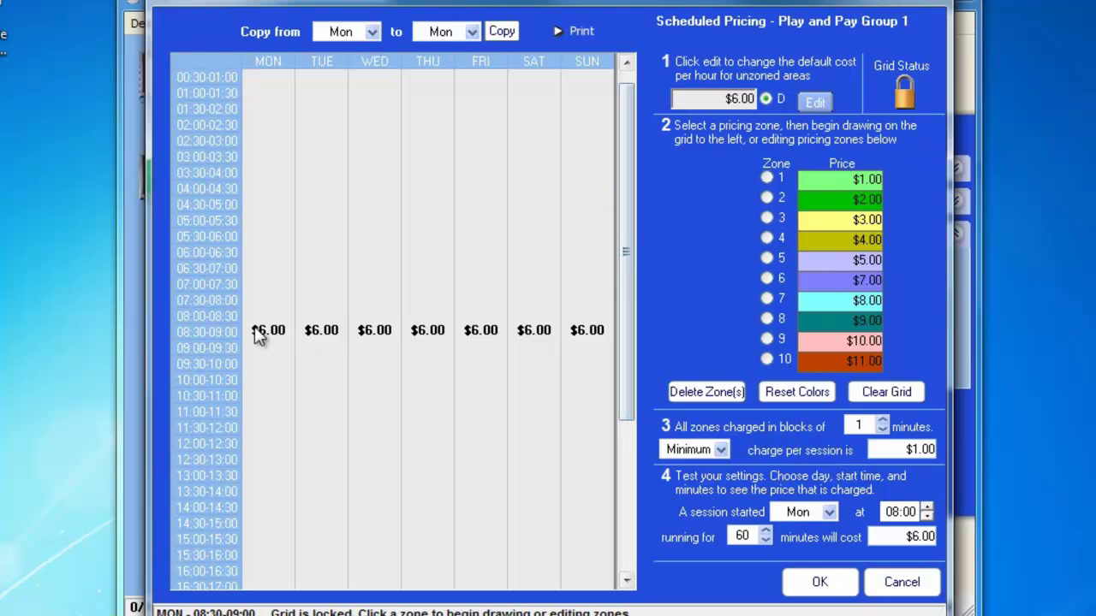
click(765, 200)
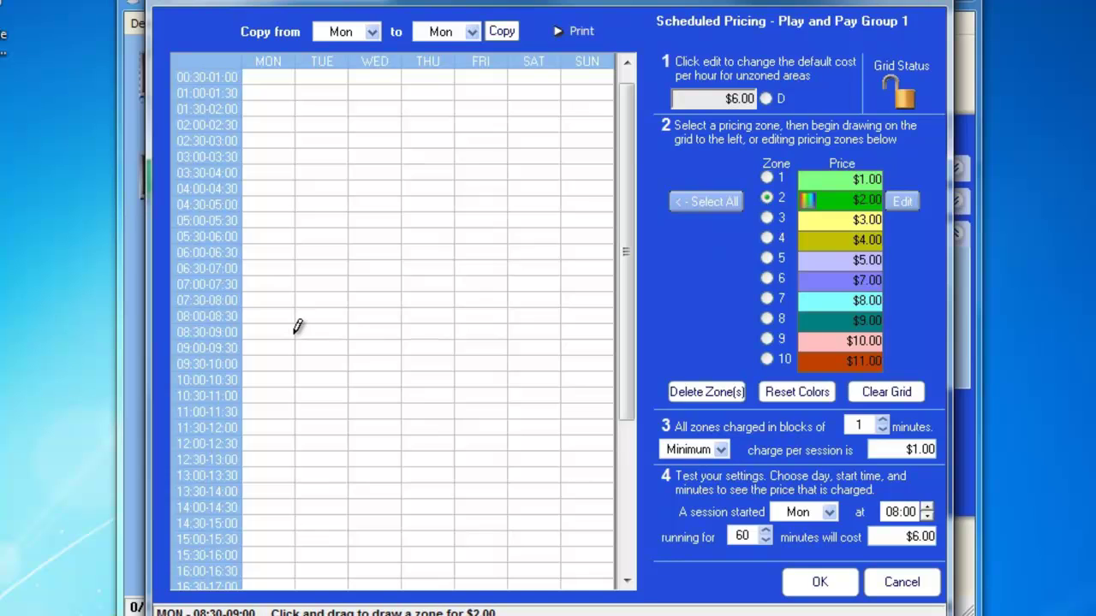
drag(259, 314, 272, 445)
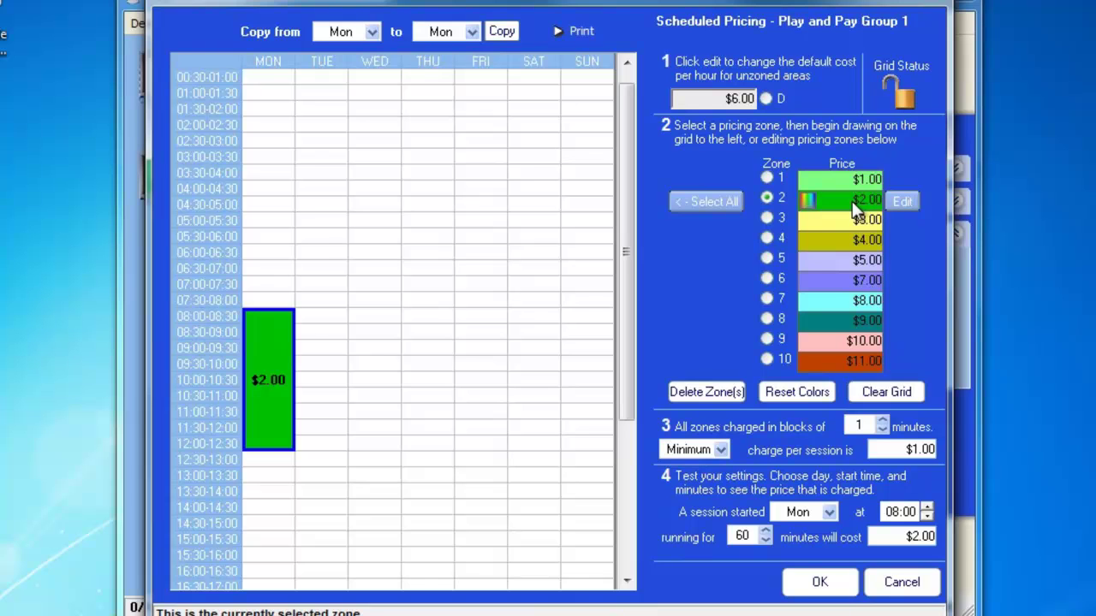
Draw zone 9 ($10.00) blocks on Saturday and Friday from 17:00 to 23:30 in the schedule grid.
click(767, 339)
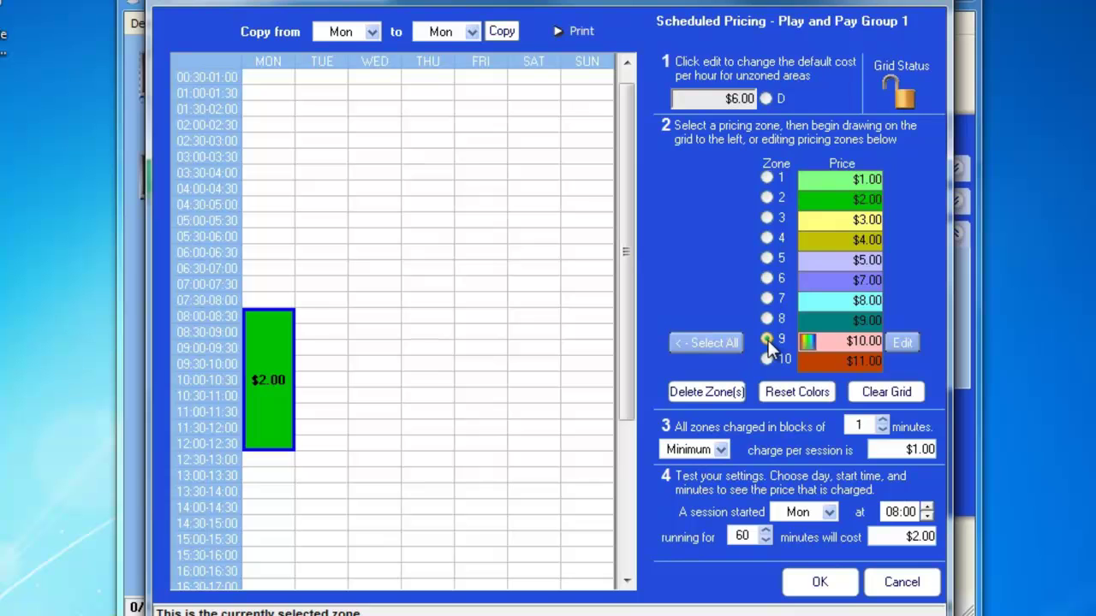
drag(627, 210, 632, 381)
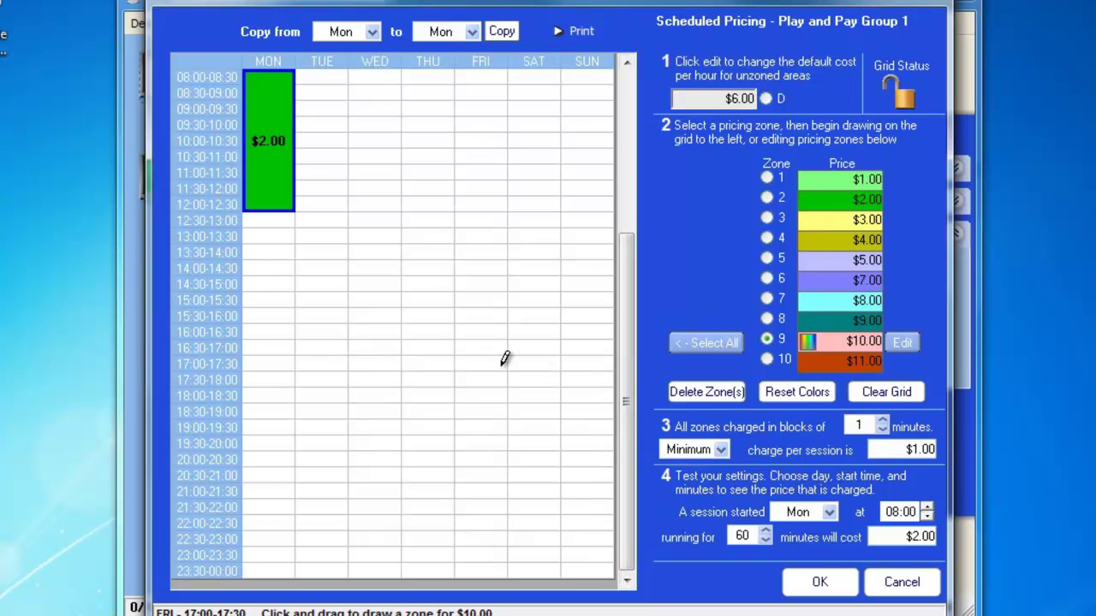
mouse_move(530, 360)
mouse_down()
mouse_move(526, 536)
mouse_move(527, 553)
mouse_move(560, 553)
mouse_move(553, 528)
mouse_move(550, 556)
mouse_up()
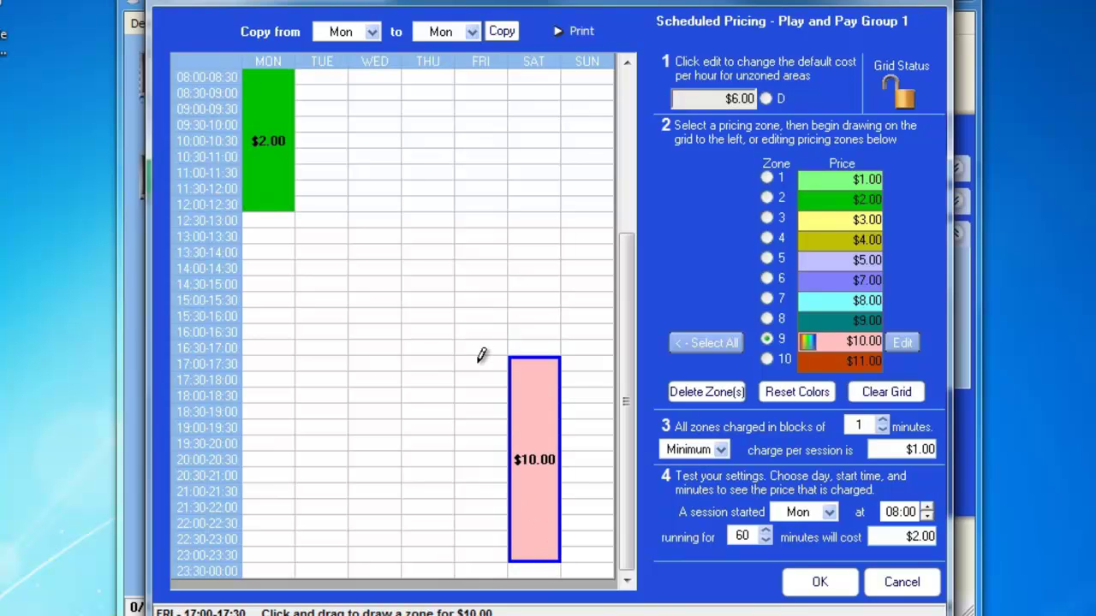
drag(480, 362, 462, 561)
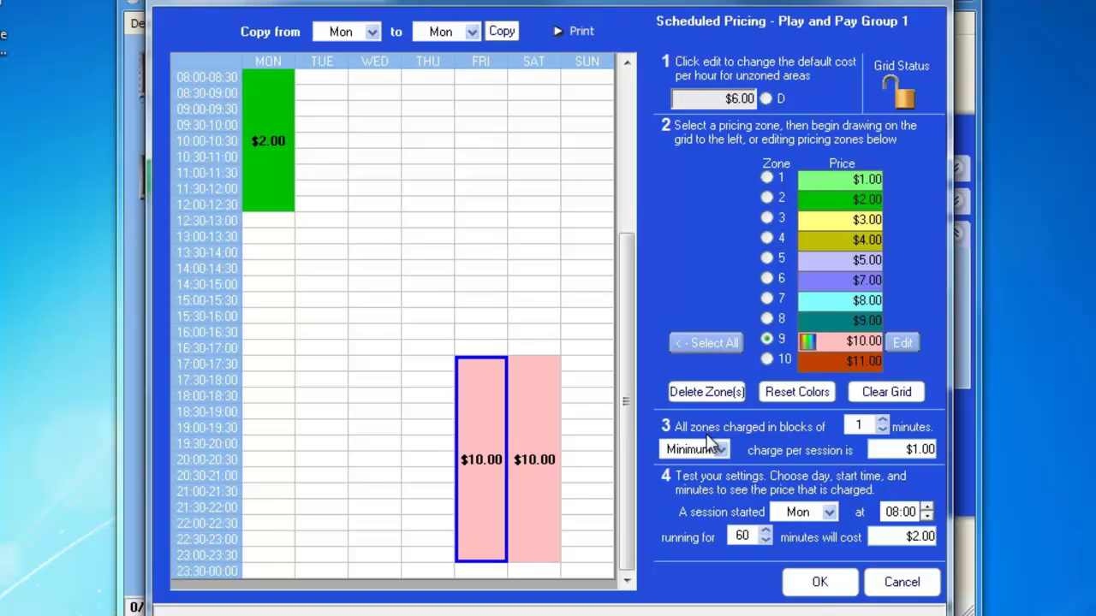
Set the minimum charge per session to $3.00, test a 60-minute Saturday session starting at 12:00, and accept the scheduled pricing.
click(723, 450)
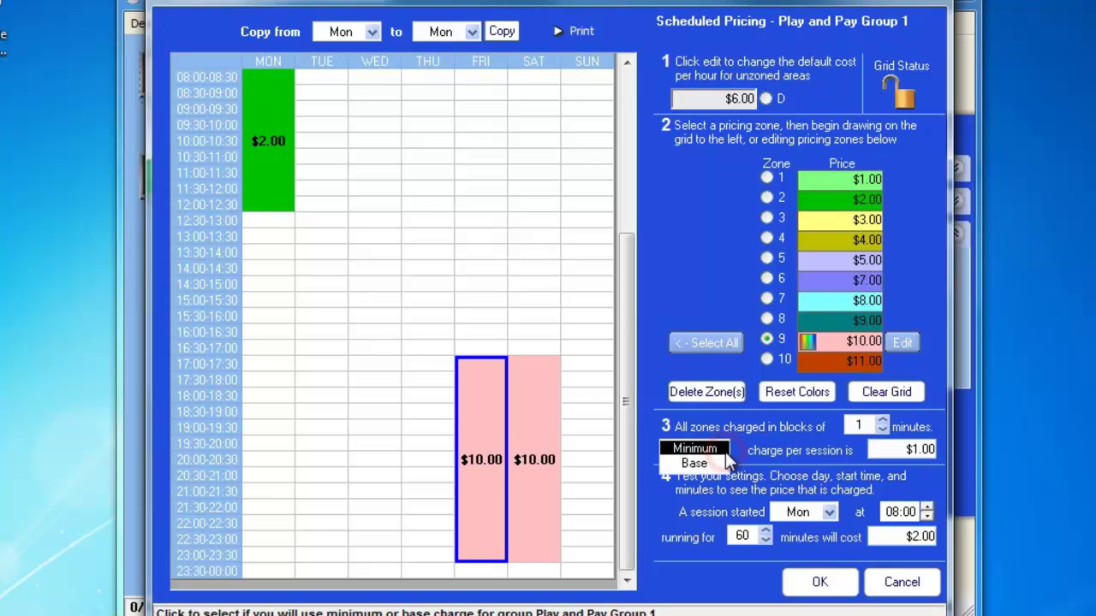
click(724, 446)
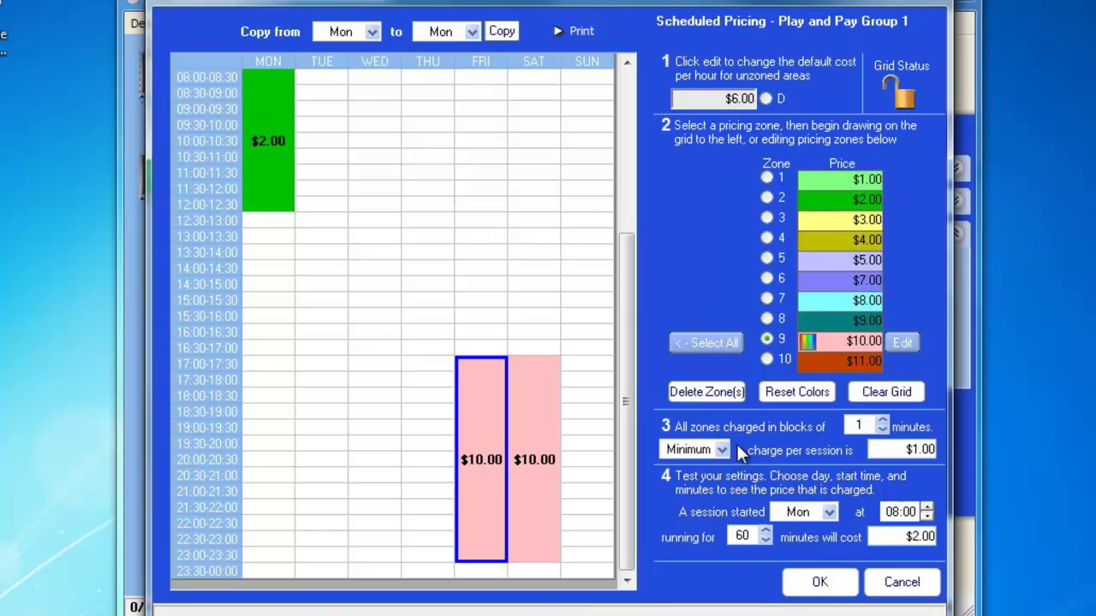
click(910, 451)
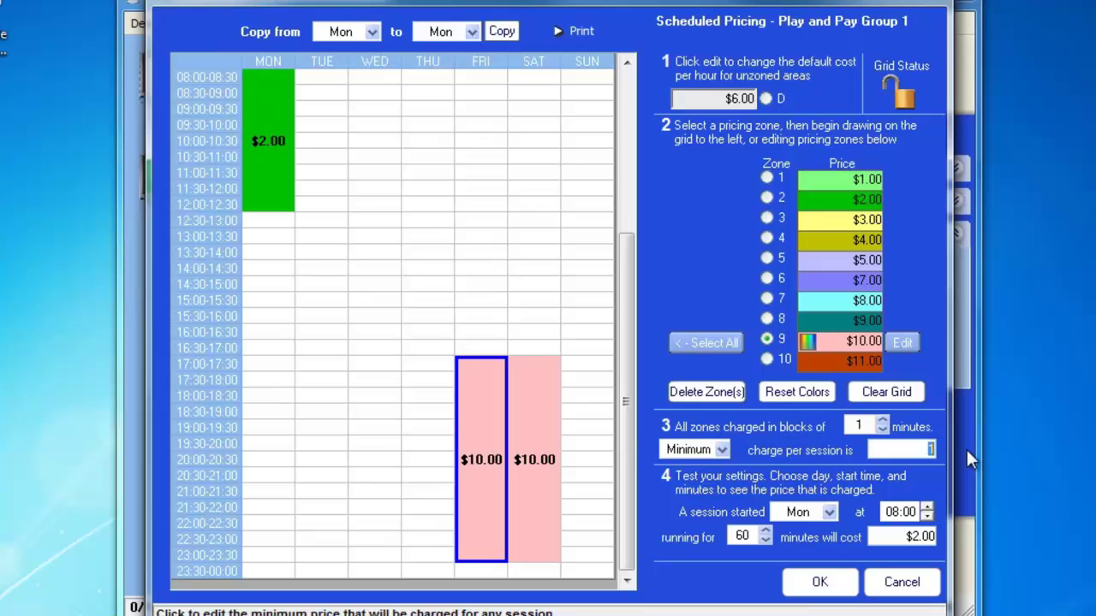
text(3.00)
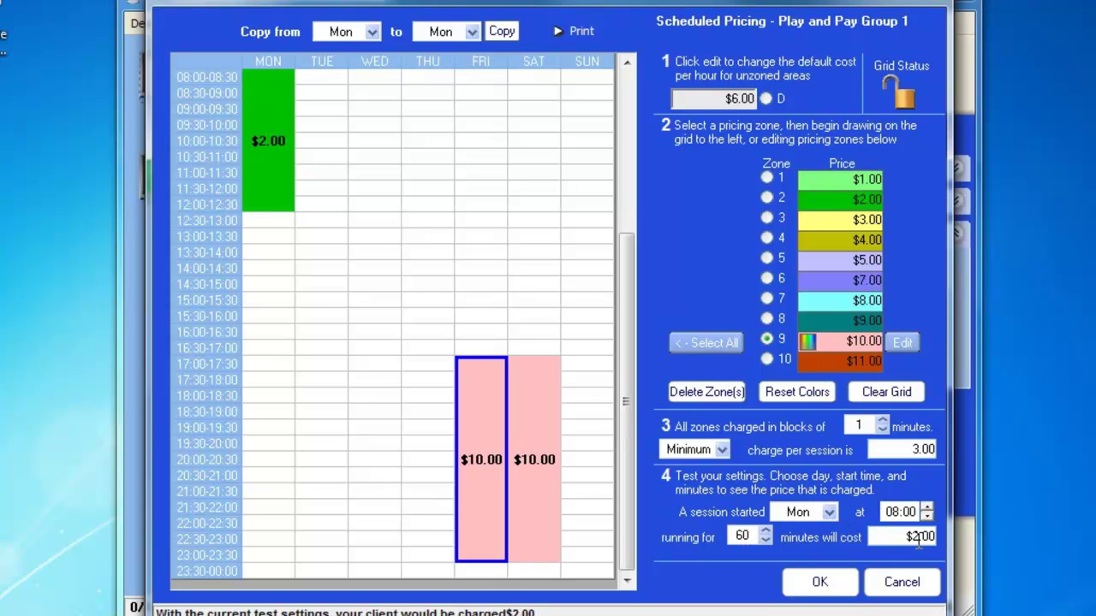
click(829, 512)
click(804, 588)
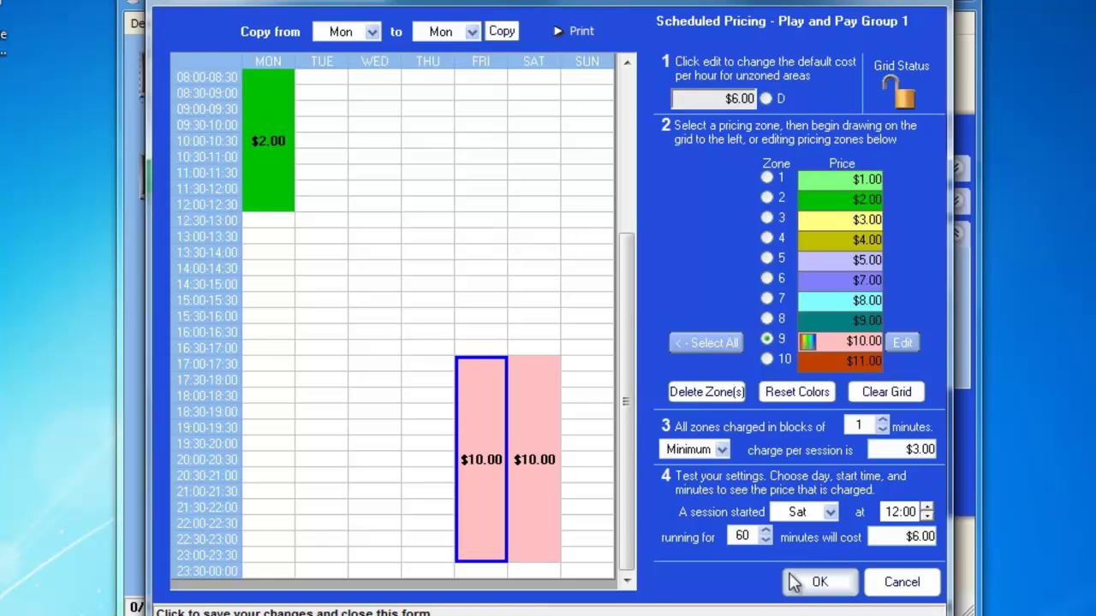